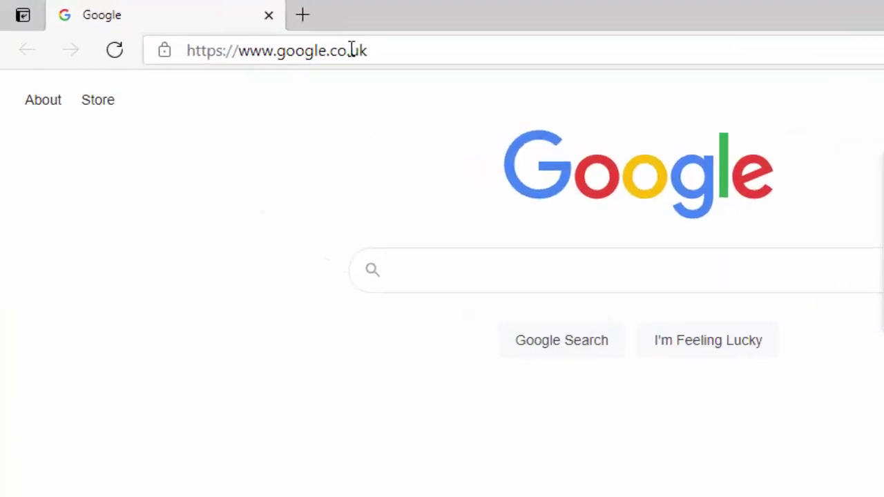
# Open the website ccleaner.com and accept its cookies.
pyautogui.click(551, 72)
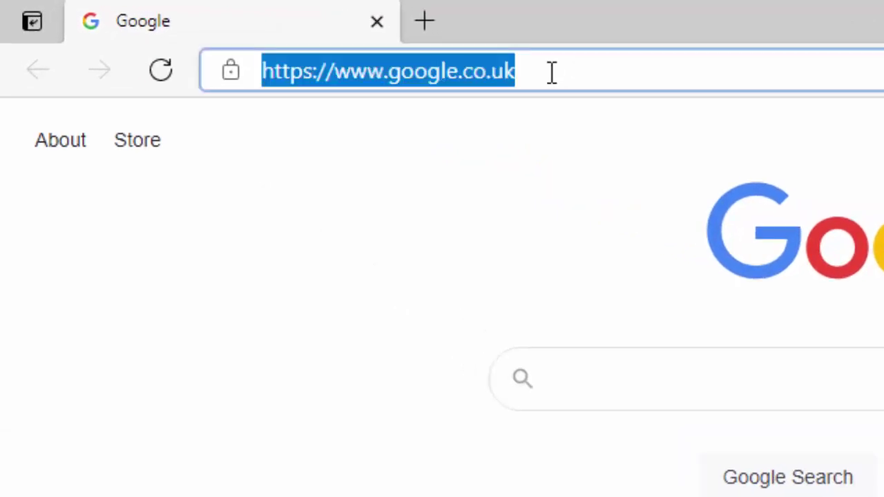
pyautogui.press('BackSpace')
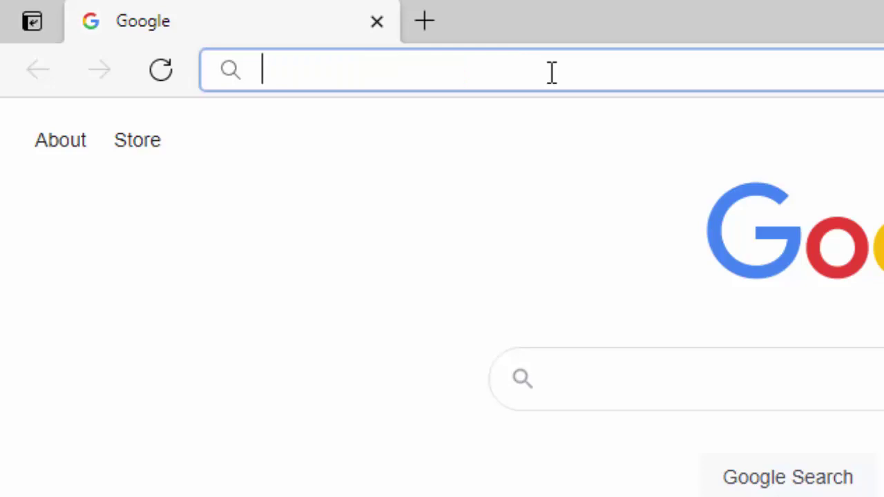
pyautogui.write('ccleaner.com')
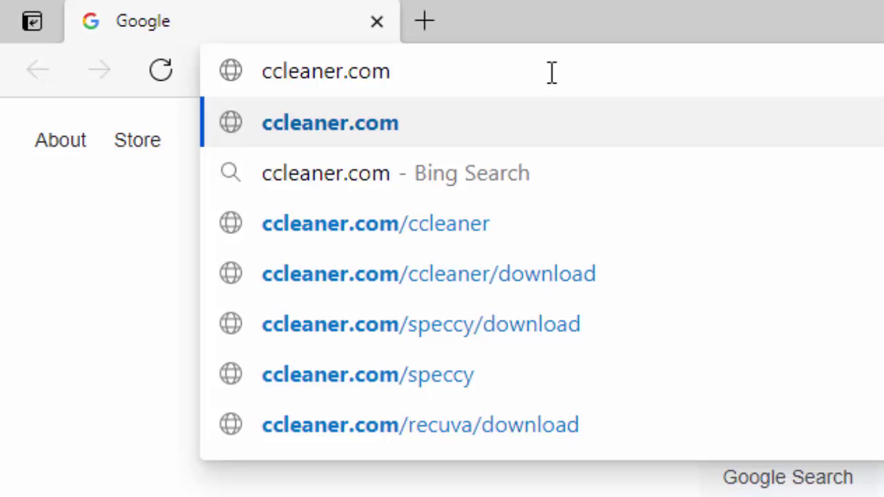
pyautogui.press('Return')
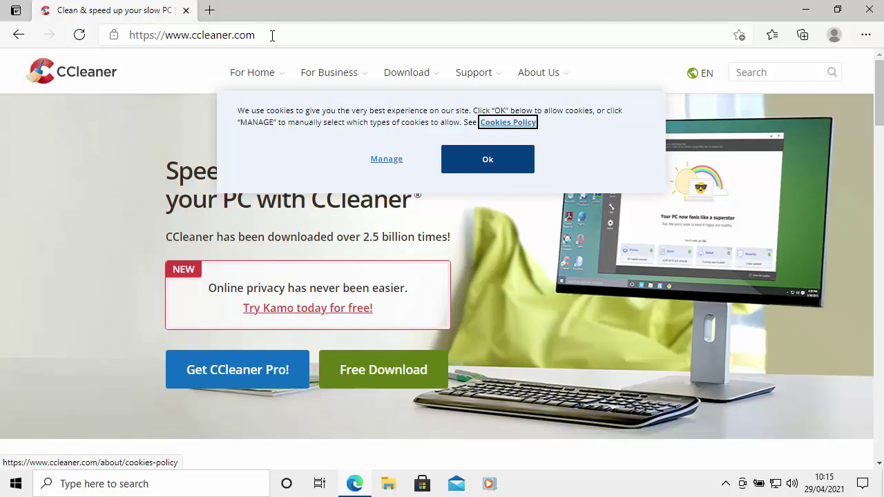
pyautogui.click(487, 162)
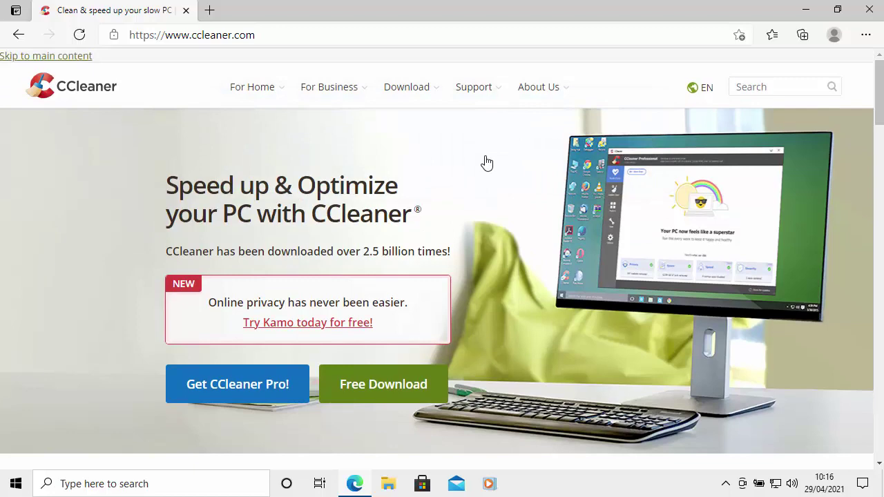
# Download the free version of CCleaner from the website.
pyautogui.click(380, 390)
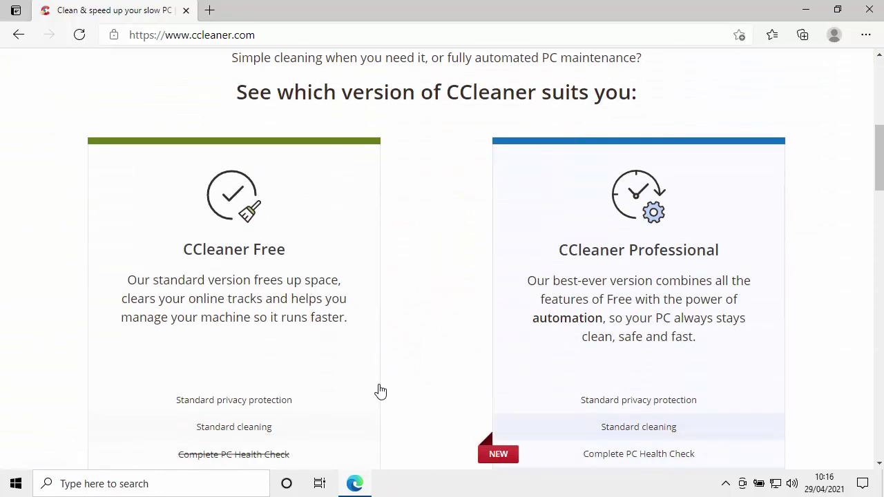
pyautogui.scroll(-3, 440, 301)
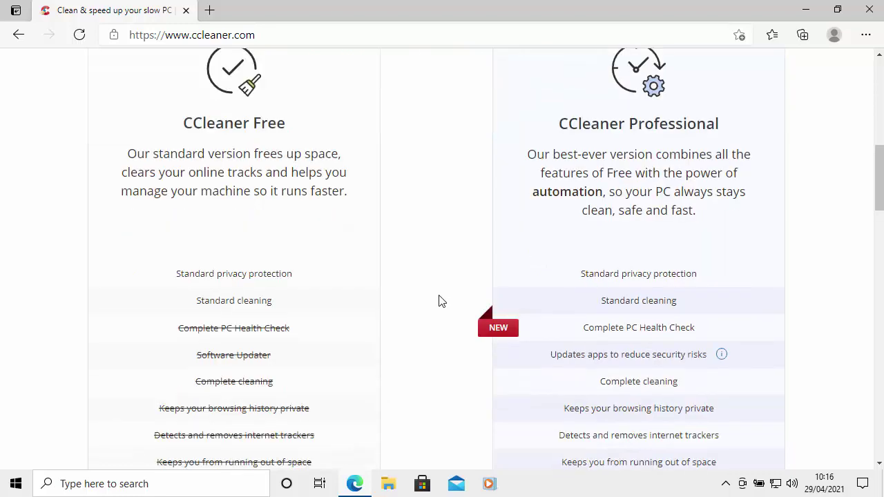
pyautogui.scroll(-1, 440, 301)
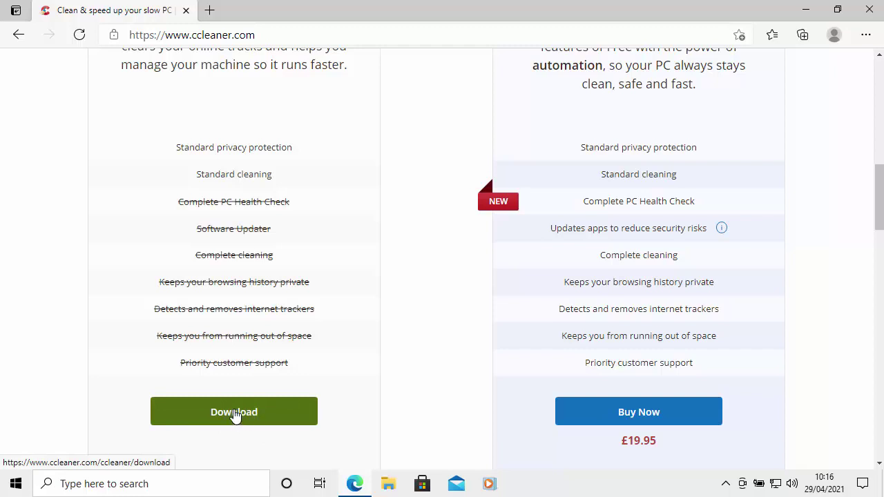
pyautogui.scroll(2, 233, 414)
pyautogui.scroll(-2, 233, 410)
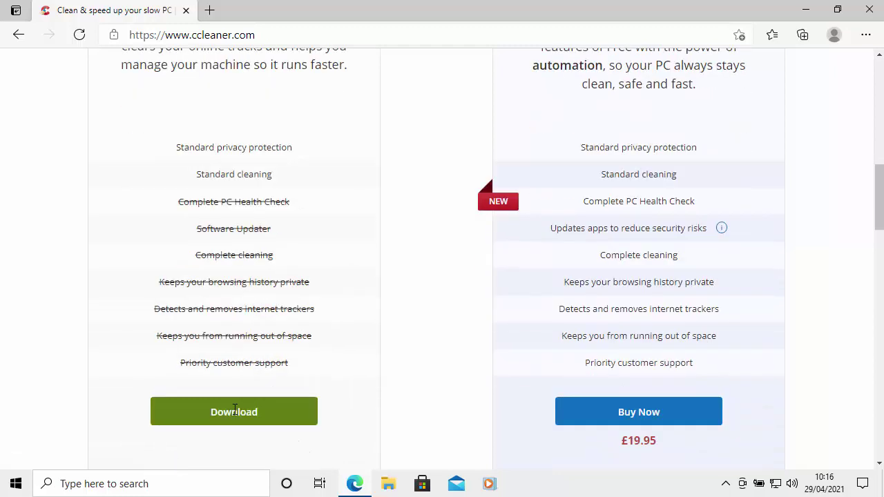
pyautogui.click(235, 413)
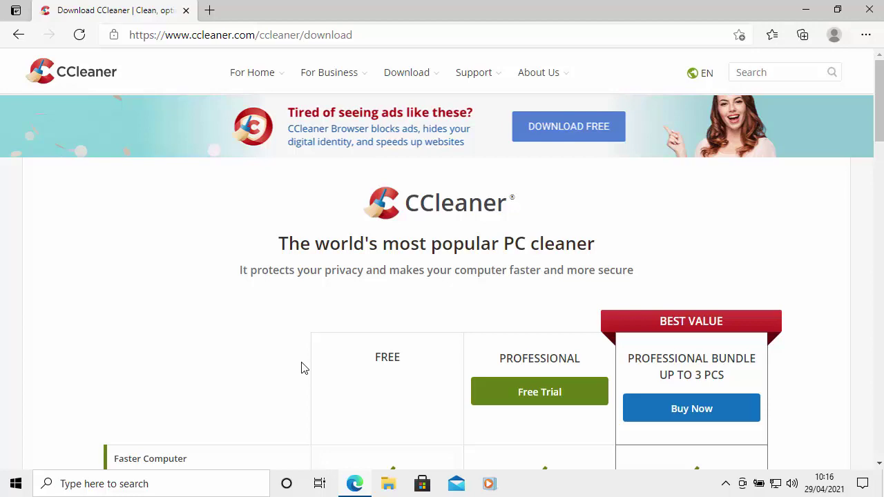
pyautogui.scroll(-10, 301, 368)
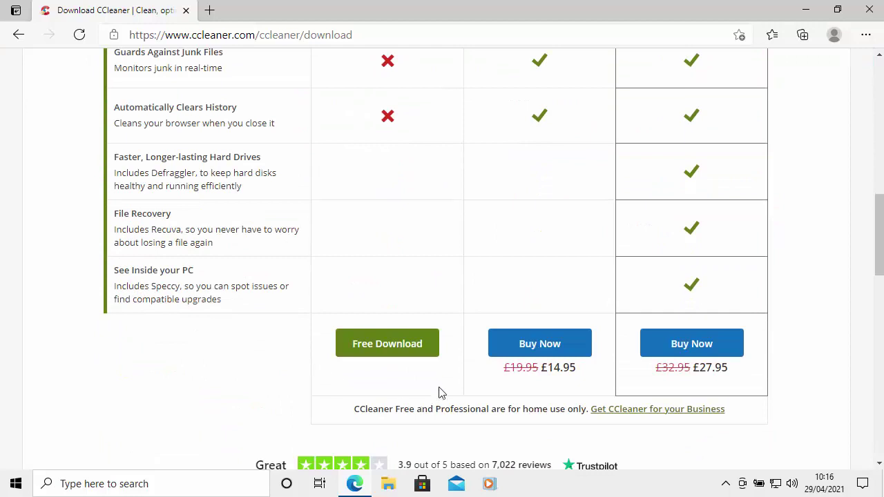
pyautogui.click(387, 351)
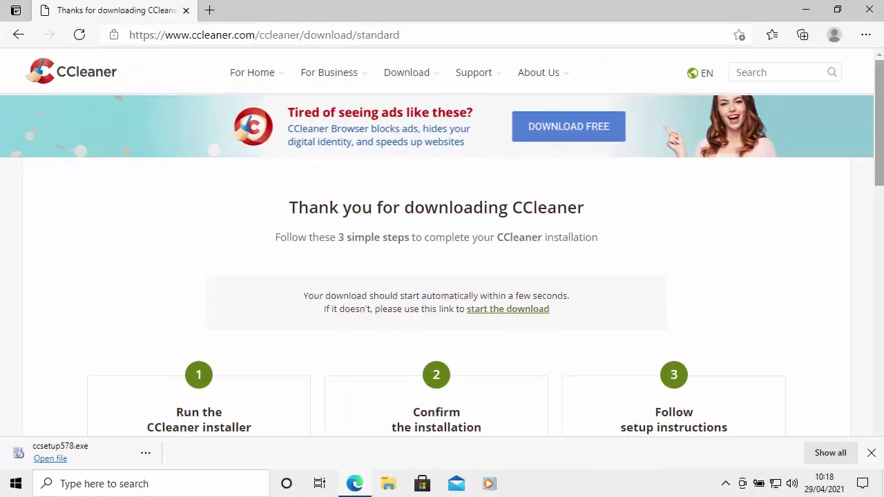
# Close the browser and open the Downloads folder in File Explorer.
pyautogui.click(867, 12)
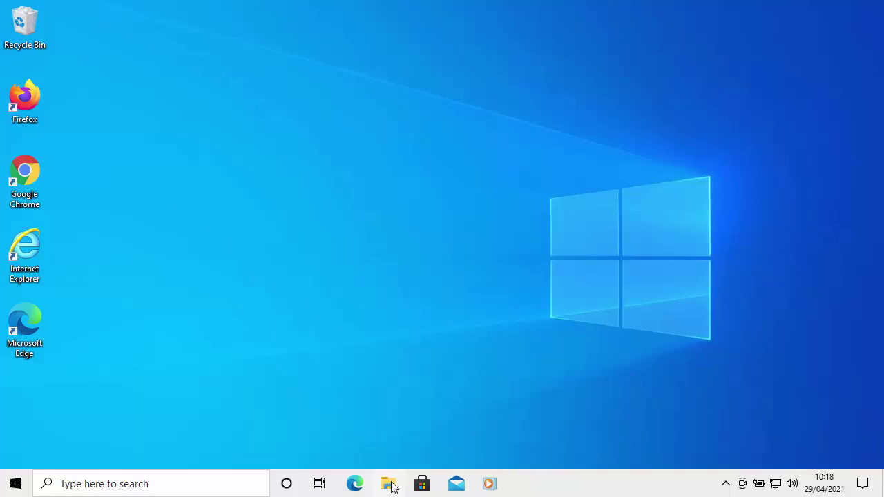
pyautogui.click(16, 485)
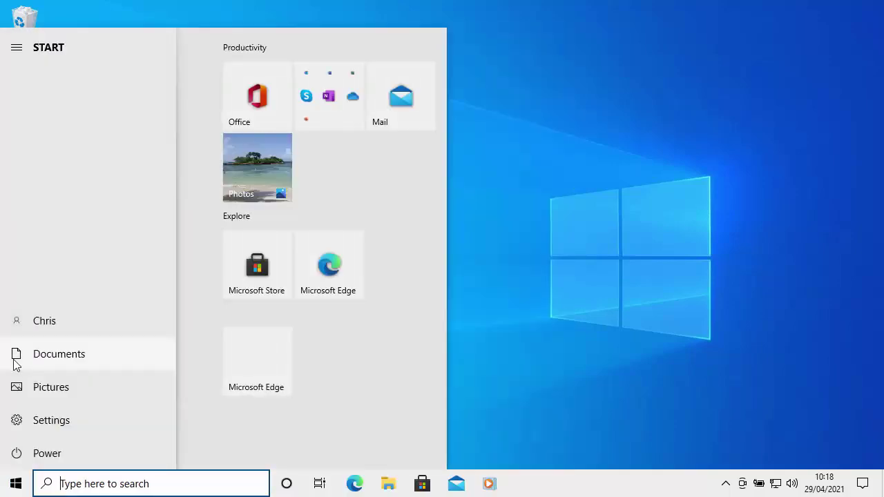
pyautogui.click(14, 361)
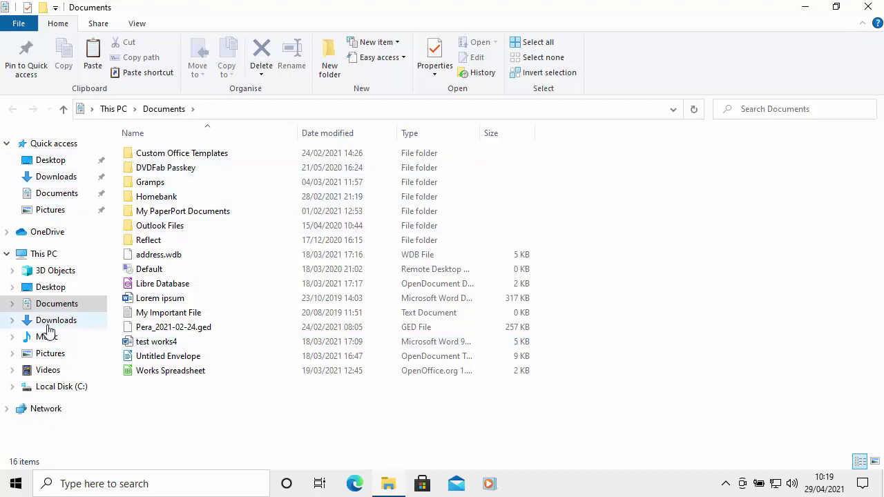
pyautogui.click(67, 179)
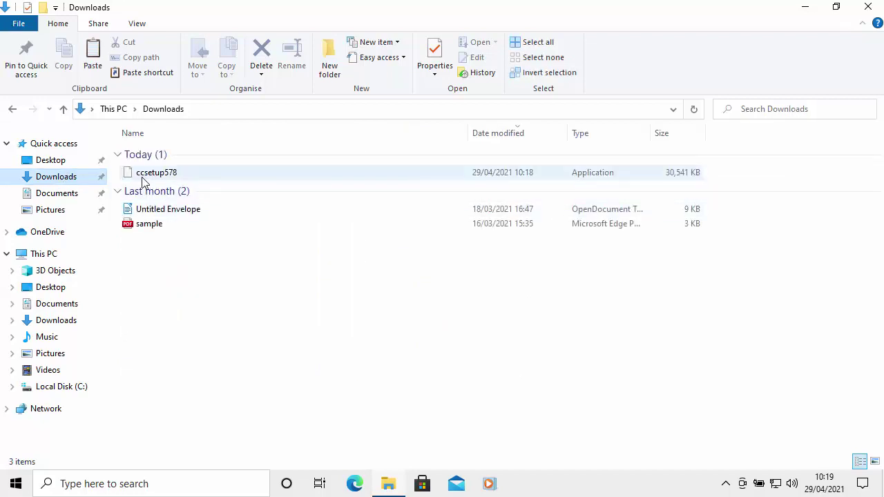
# Run the ccsetup578 installer and allow it to make changes to the device.
pyautogui.click(152, 178)
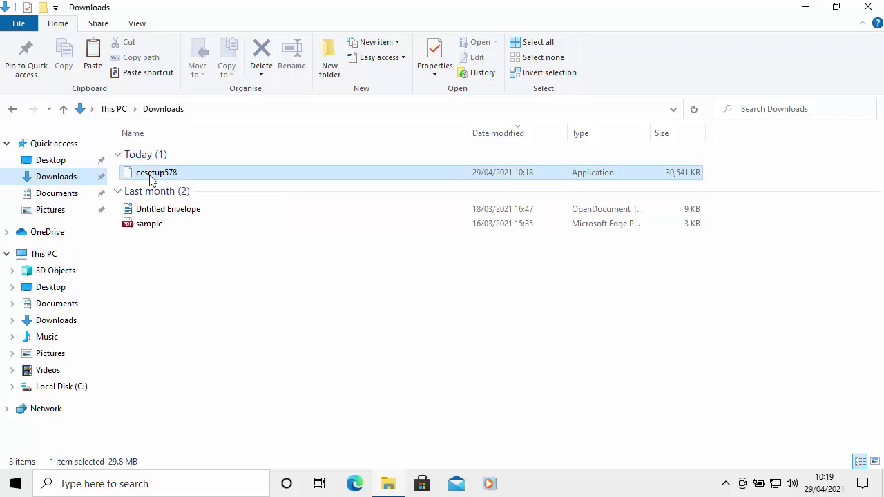
pyautogui.doubleClick(152, 179)
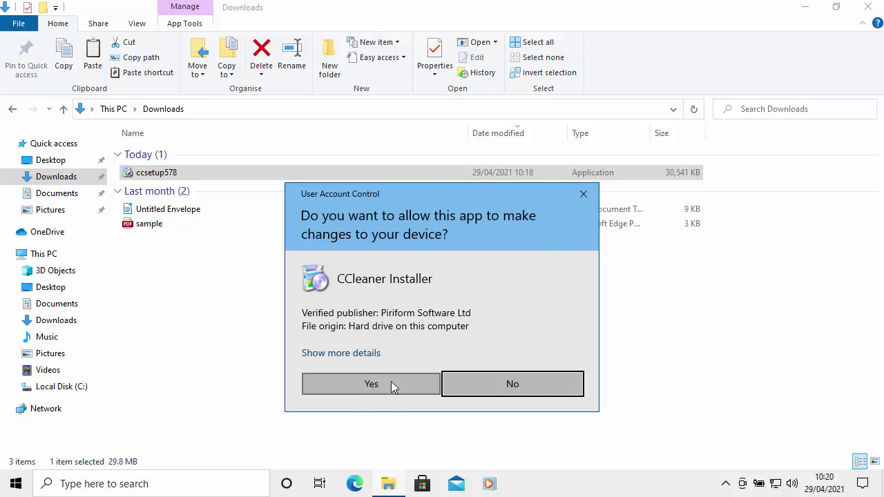
pyautogui.click(371, 384)
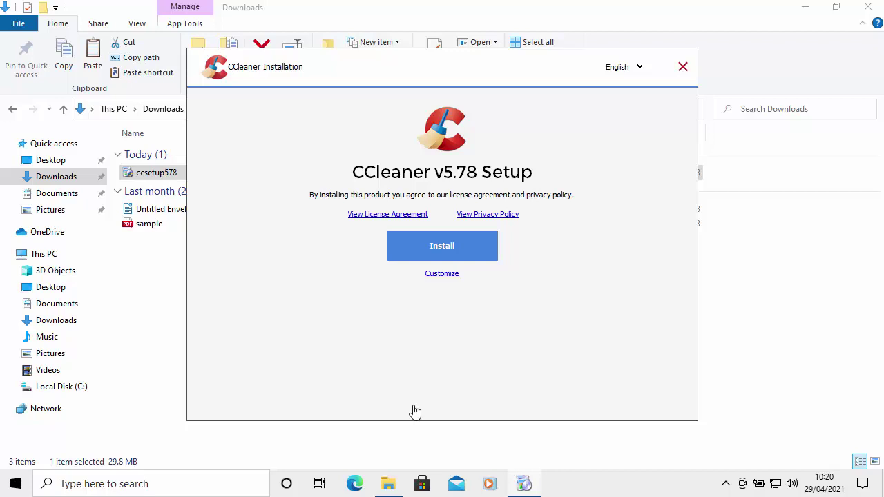
# Customize the installation by disabling the 'Open CCleaner...' option for the Recycle Bin context menu, and start installing.
pyautogui.click(440, 276)
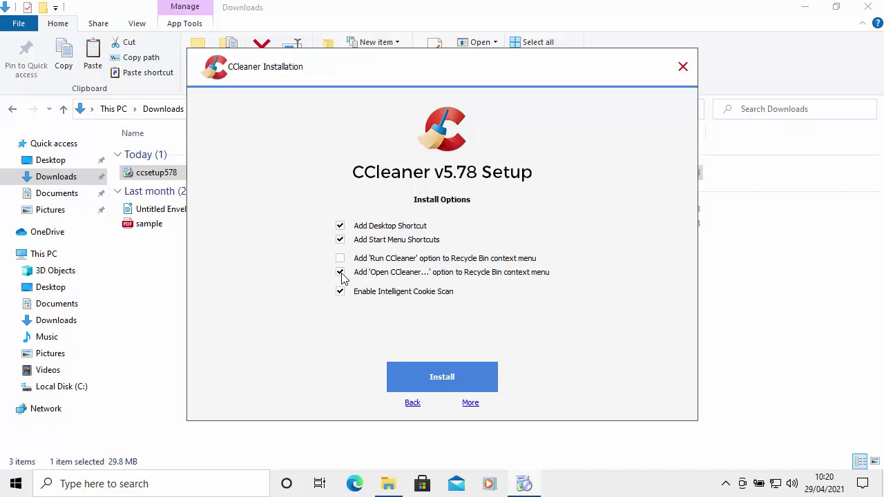
pyautogui.click(340, 273)
pyautogui.click(423, 383)
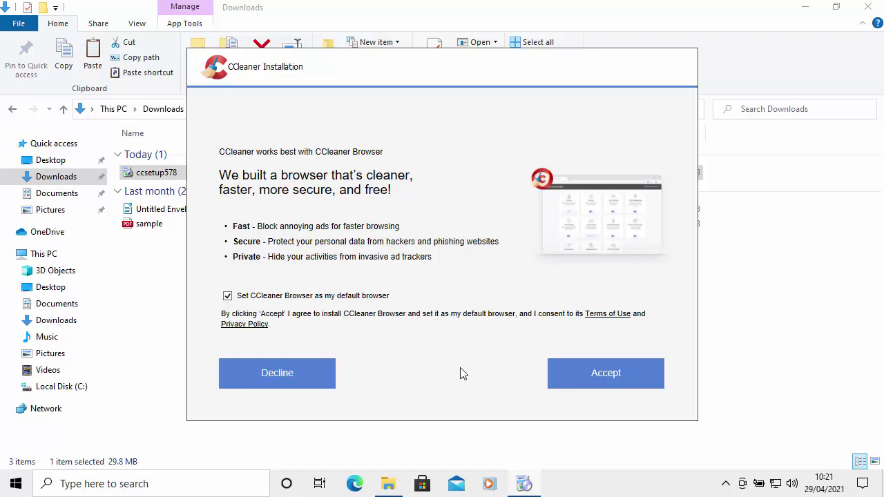
# Decline the CCleaner Browser offer with its default-browser option unticked, and run CCleaner once setup completes.
pyautogui.click(228, 296)
pyautogui.click(295, 380)
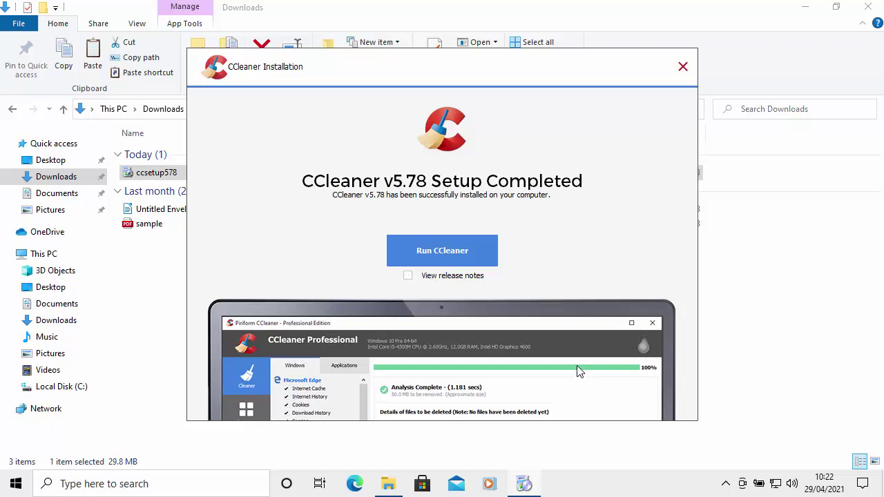
pyautogui.click(424, 254)
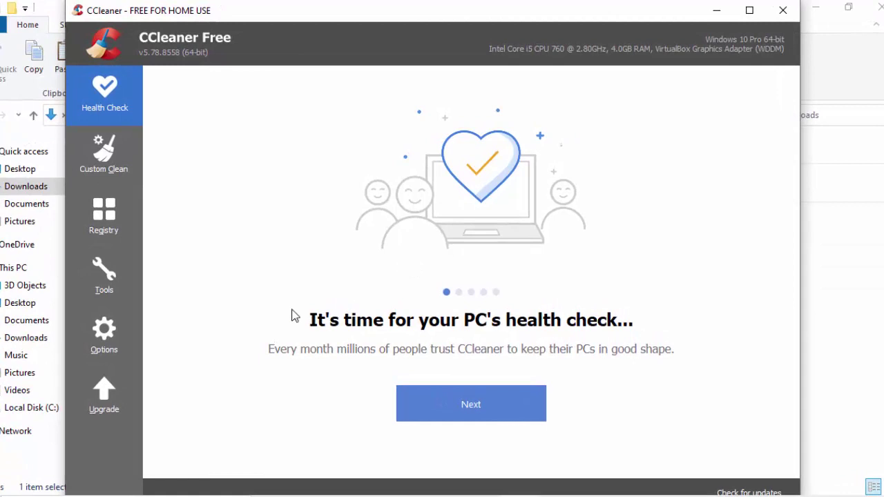
# Disable Smart Cleaning and its junk file notifications in the CCleaner options, confirming the change.
pyautogui.click(106, 341)
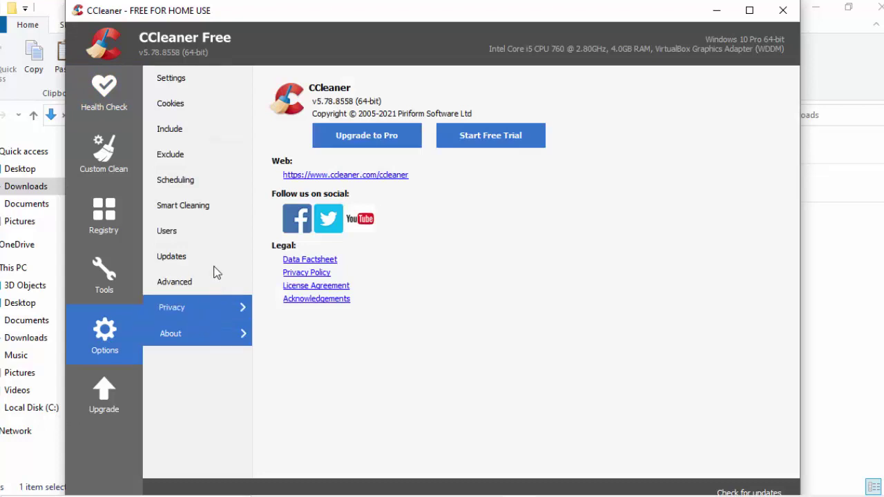
pyautogui.click(205, 211)
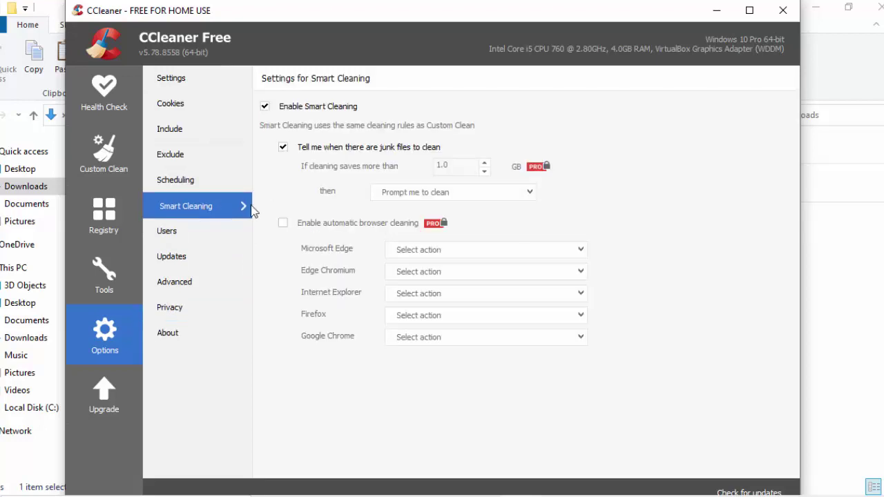
pyautogui.click(284, 147)
pyautogui.click(266, 107)
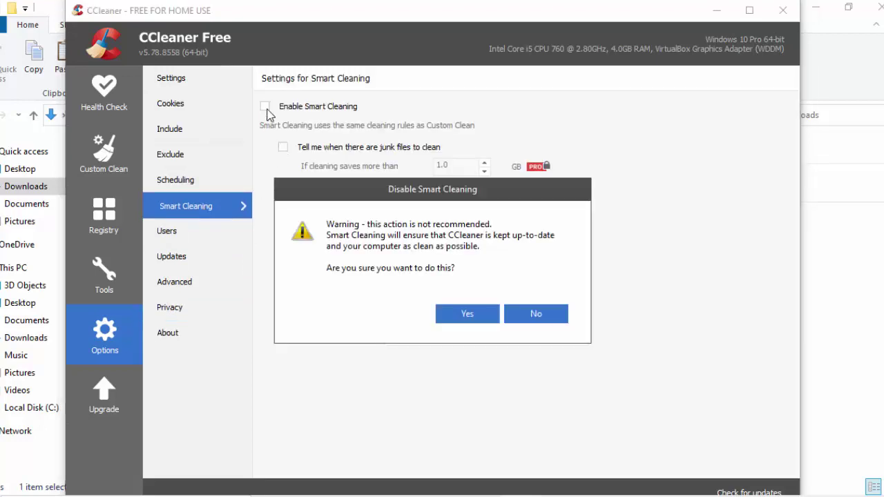
pyautogui.click(467, 314)
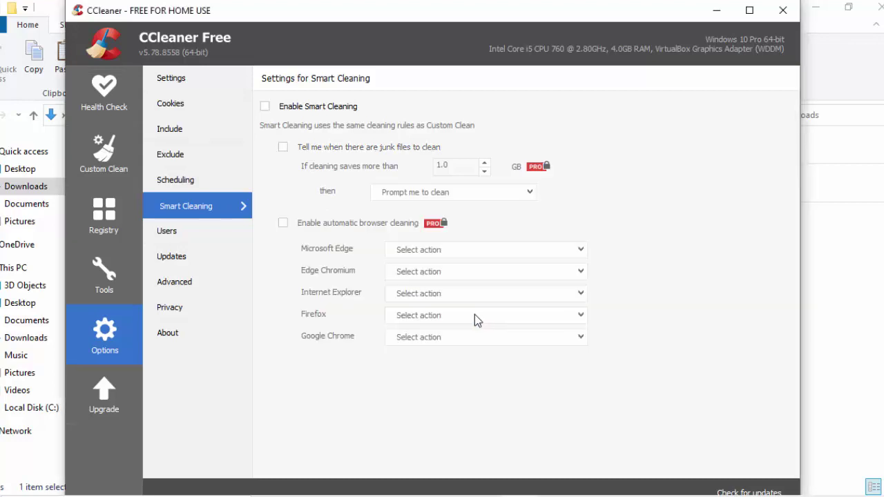
# Turn off automatic CCleaner updates and notifications about new versions.
pyautogui.click(196, 260)
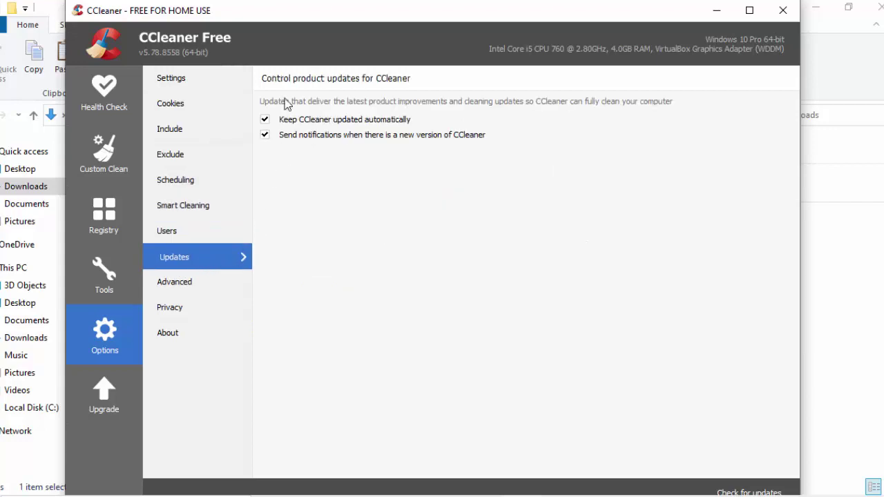
pyautogui.click(266, 136)
pyautogui.click(266, 120)
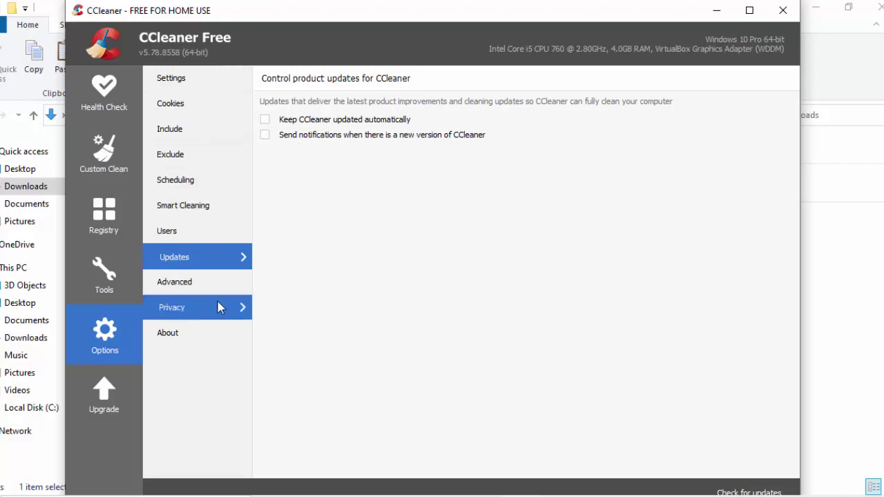
# Turn off app-usage data sharing for product improvements and for upgrades and offers in the privacy settings.
pyautogui.click(197, 309)
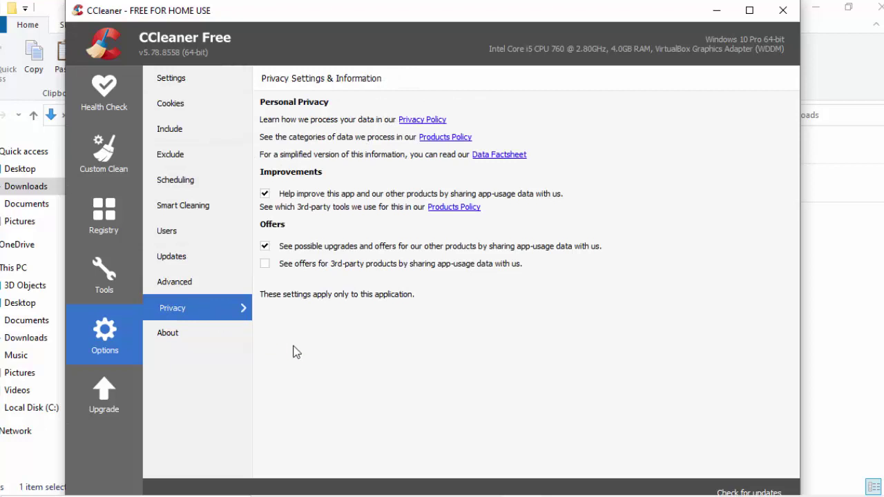
pyautogui.click(266, 247)
pyautogui.click(266, 195)
# Search drive C: for duplicate files with the Duplicate Finder and look through the listed files.
pyautogui.click(109, 280)
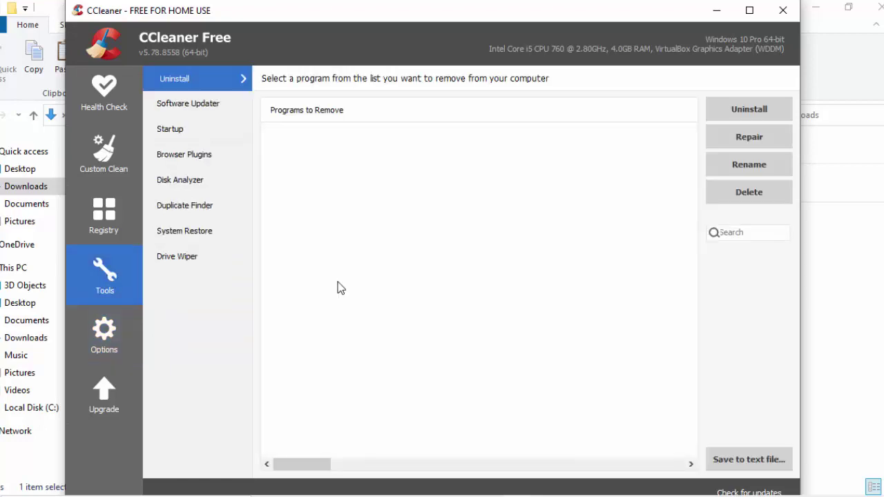
pyautogui.click(202, 209)
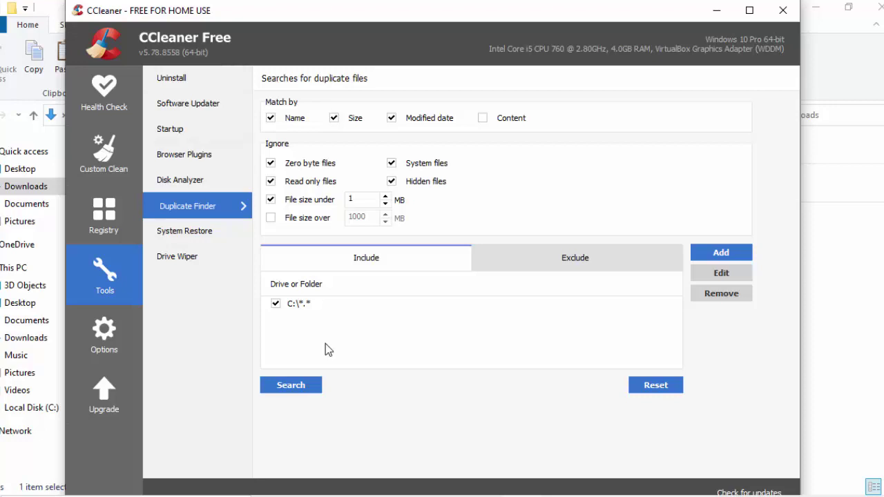
pyautogui.click(296, 391)
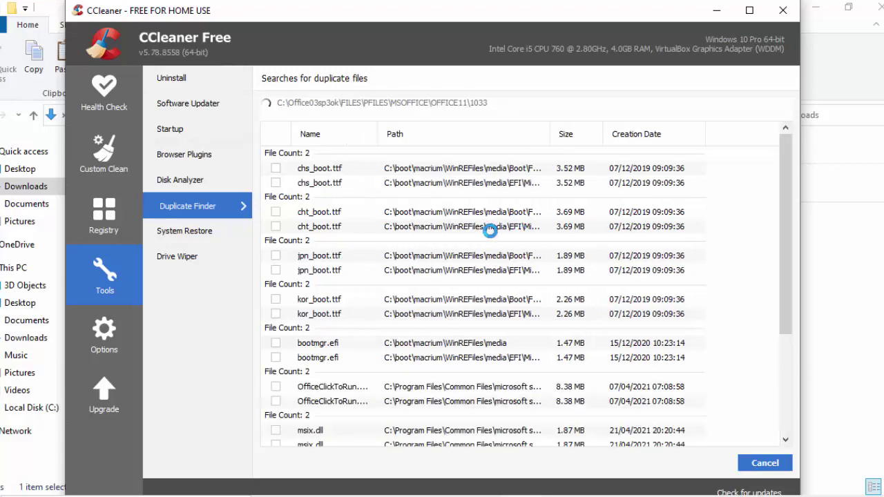
pyautogui.scroll(-3, 490, 231)
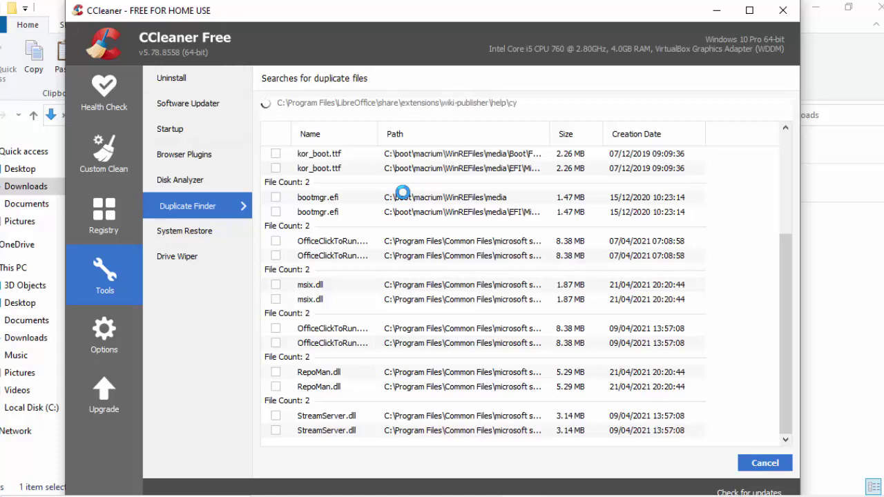
pyautogui.moveTo(793, 373); pyautogui.dragTo(788, 251)
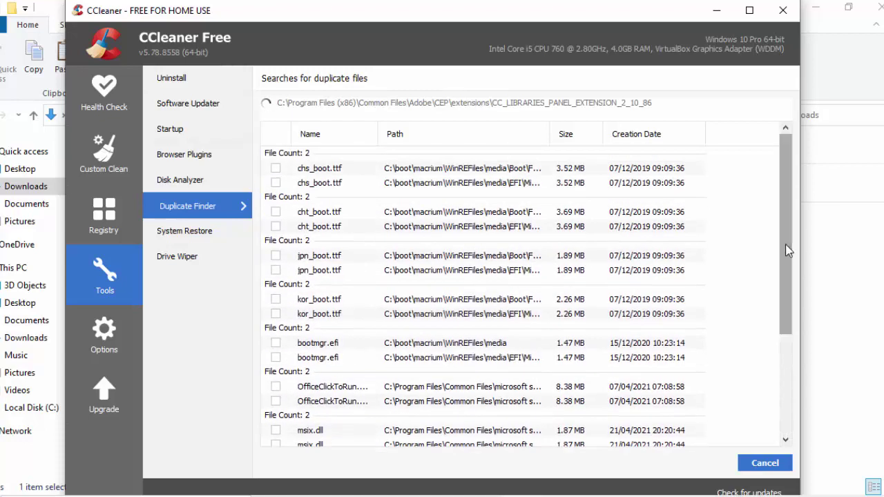
# Look through the remaining duplicates listed for drive C:, and add the Downloads folder to the locations included in the duplicate search.
pyautogui.moveTo(786, 247); pyautogui.dragTo(787, 428)
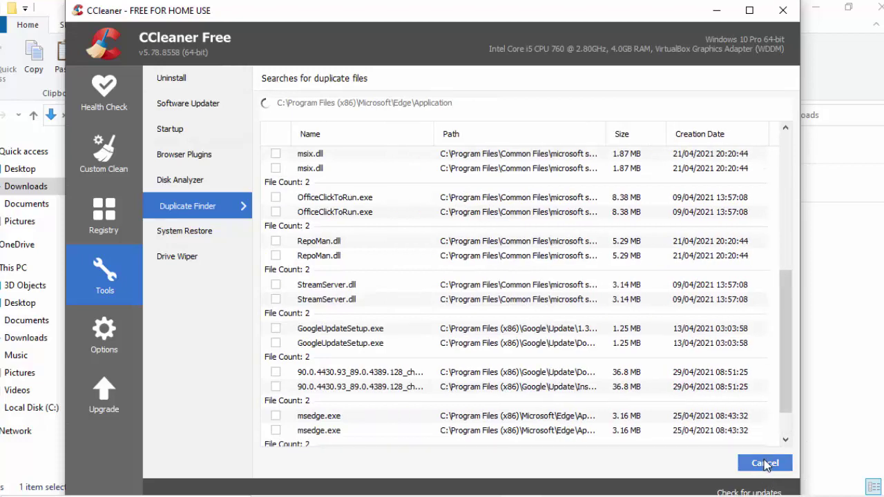
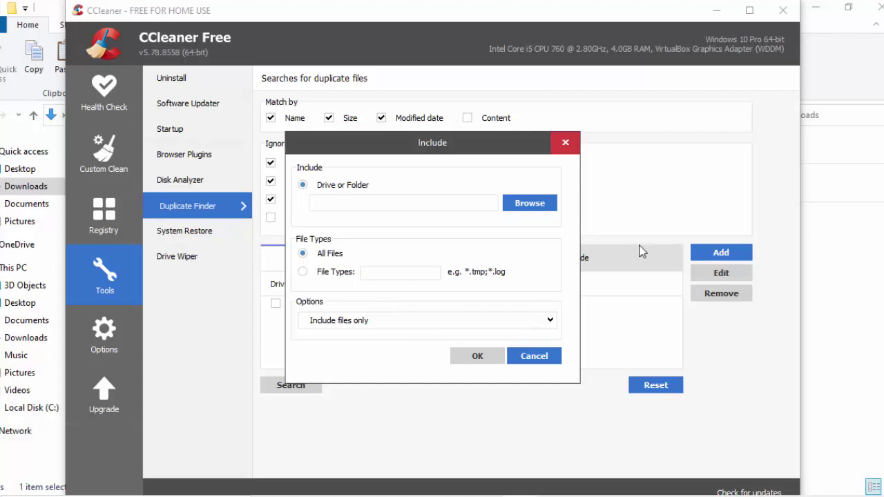
pyautogui.click(525, 206)
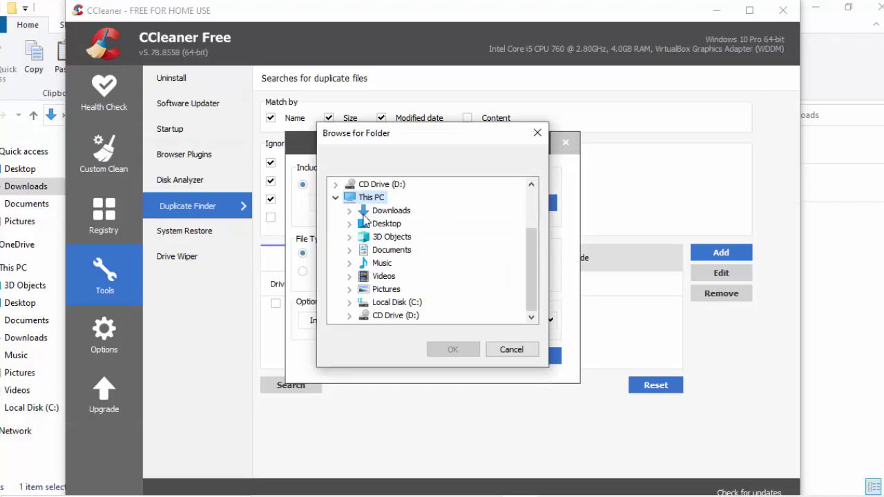
pyautogui.click(391, 214)
pyautogui.click(456, 350)
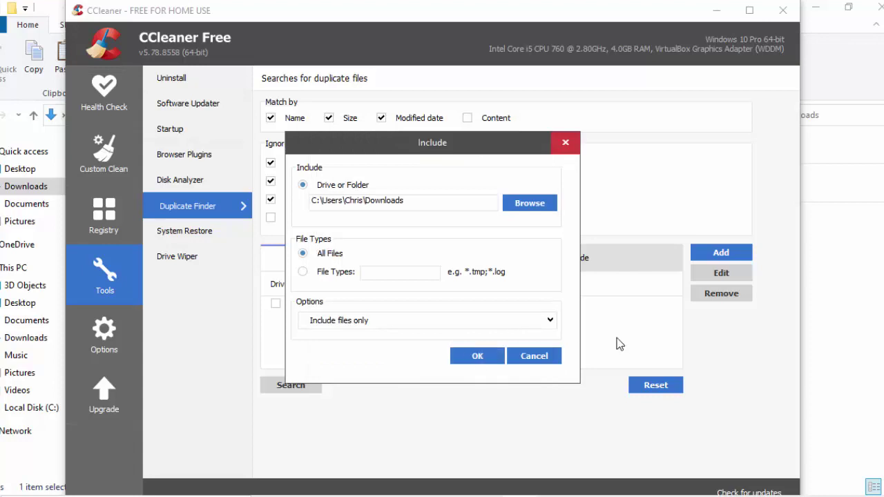
pyautogui.click(475, 363)
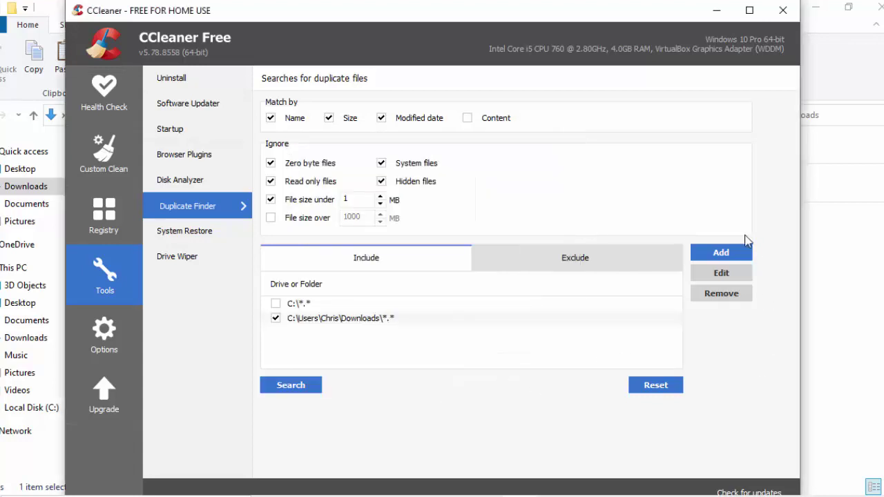
# Add the Desktop folder to the duplicate search's included locations, covering all file types.
pyautogui.click(712, 255)
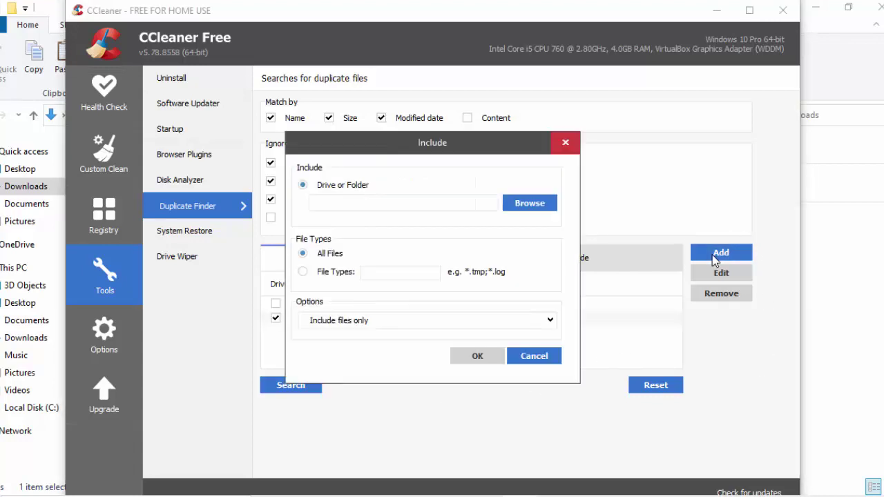
pyautogui.click(522, 203)
pyautogui.click(386, 224)
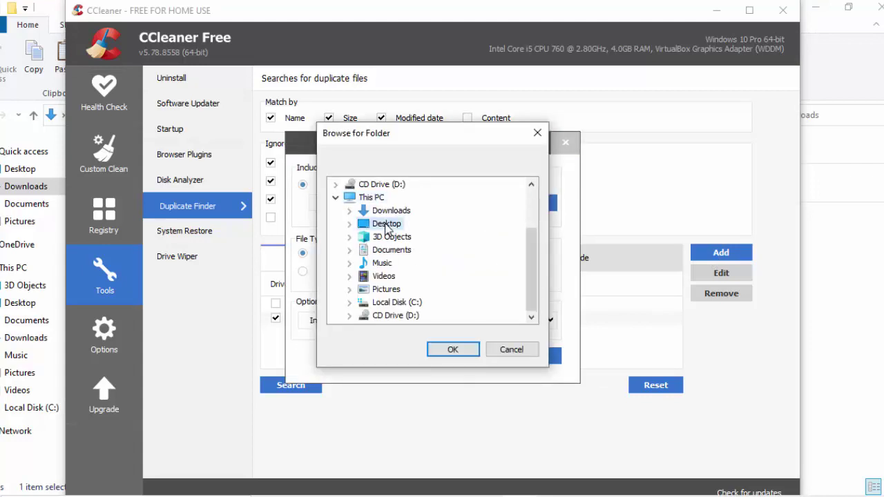
pyautogui.click(457, 348)
pyautogui.click(484, 359)
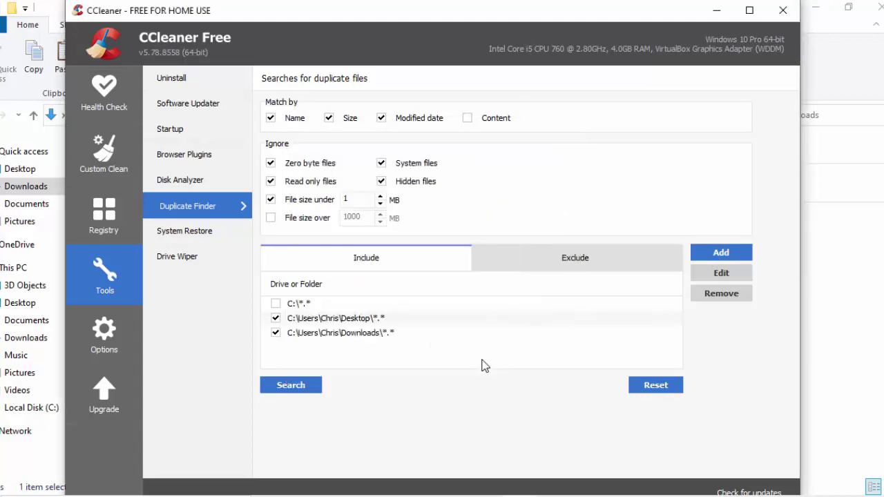
# Include the Documents folder under This PC in the duplicate search, with all file types.
pyautogui.click(708, 256)
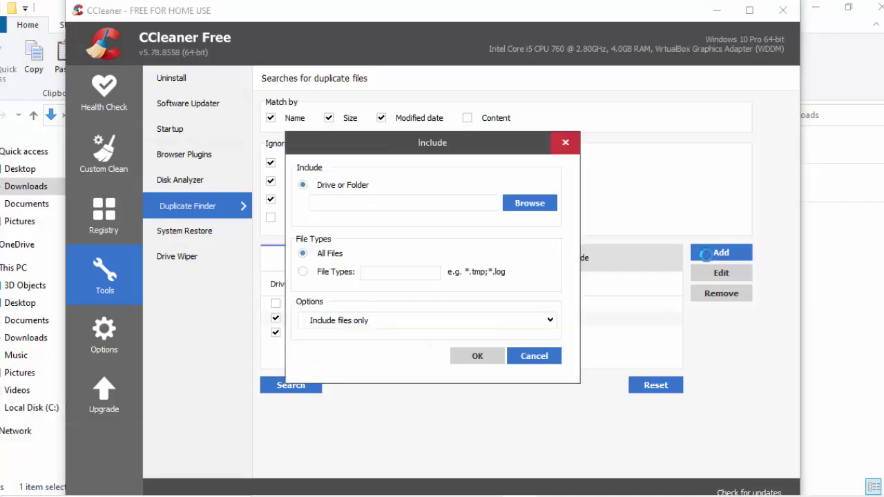
pyautogui.click(537, 207)
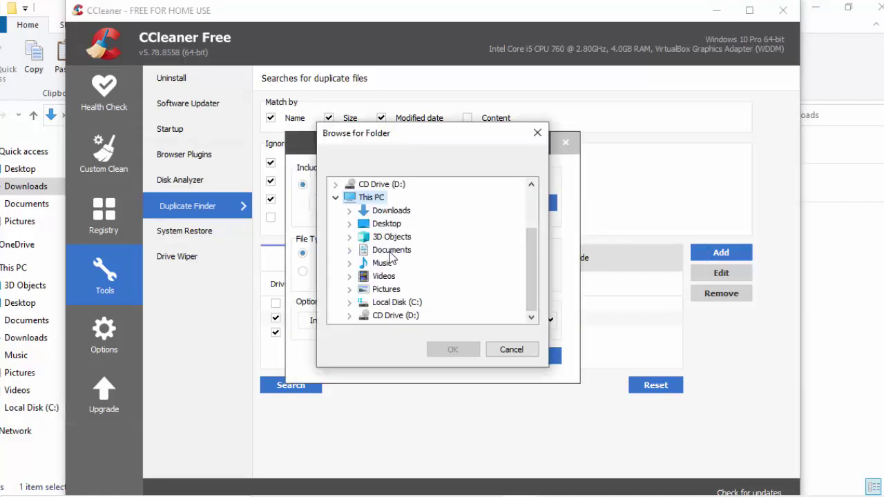
pyautogui.click(389, 254)
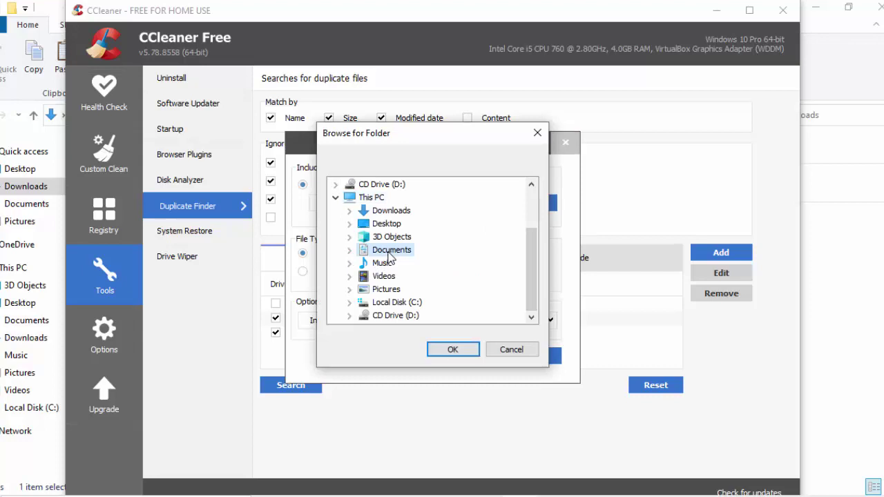
pyautogui.click(447, 347)
pyautogui.click(477, 357)
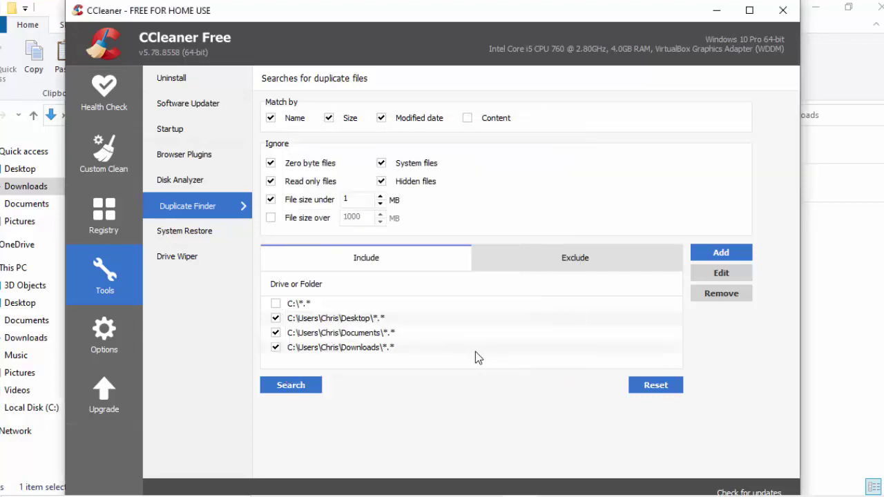
# Include the Music folder under This PC in the duplicate search, with all file types.
pyautogui.click(713, 251)
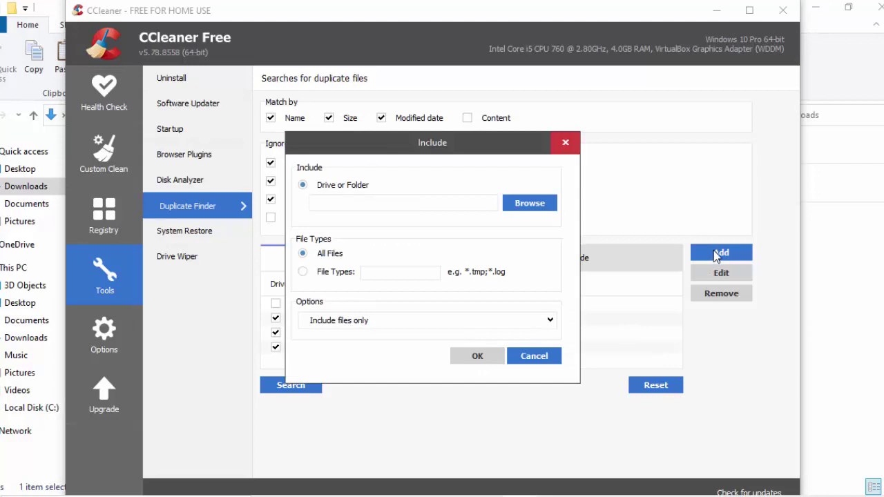
pyautogui.click(526, 207)
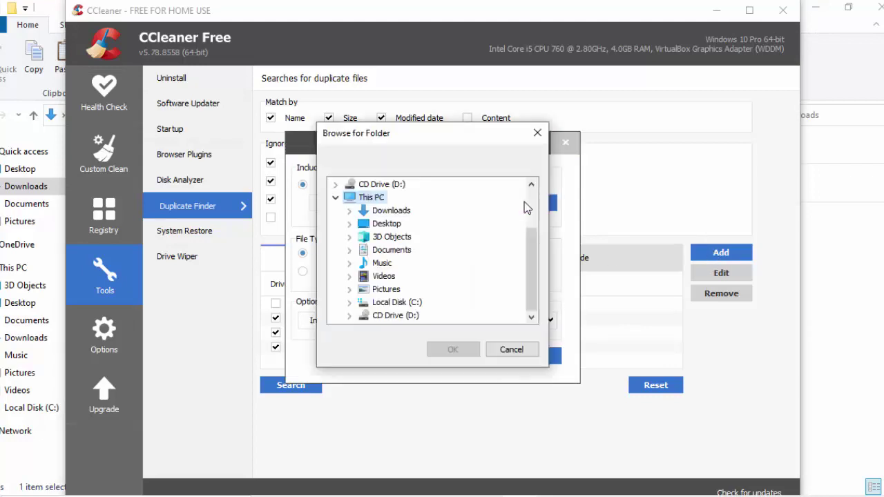
pyautogui.click(381, 263)
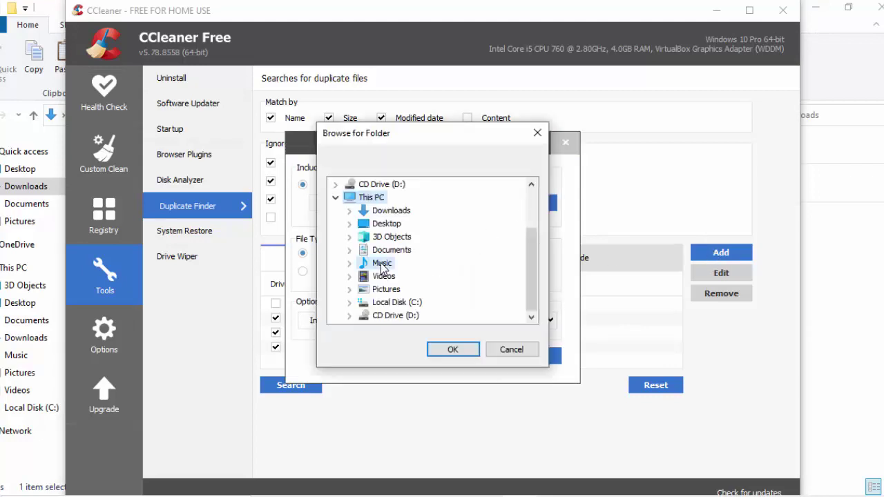
pyautogui.click(452, 349)
pyautogui.click(472, 355)
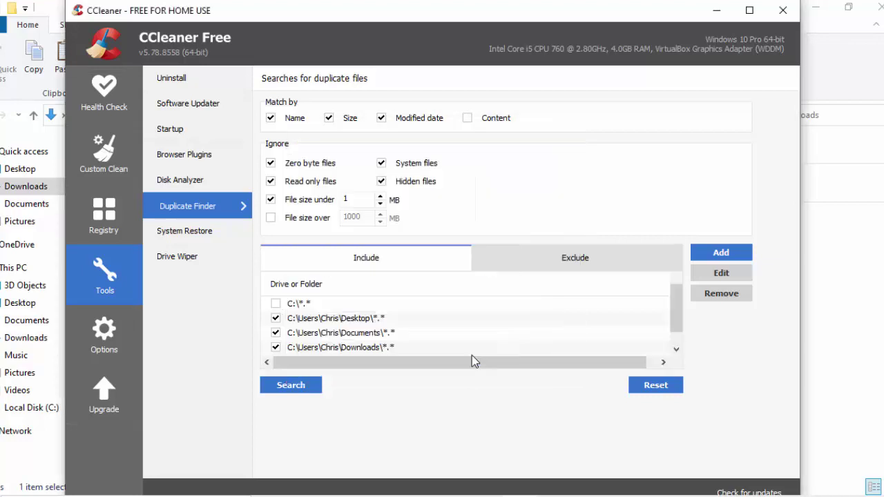
# Include the Videos folder under This PC in the duplicate search, with all file types.
pyautogui.click(714, 252)
pyautogui.click(532, 207)
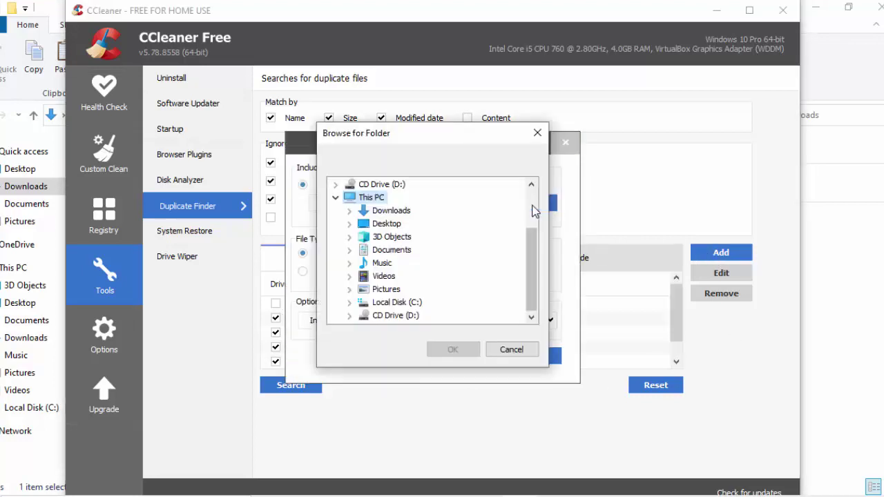
pyautogui.click(383, 276)
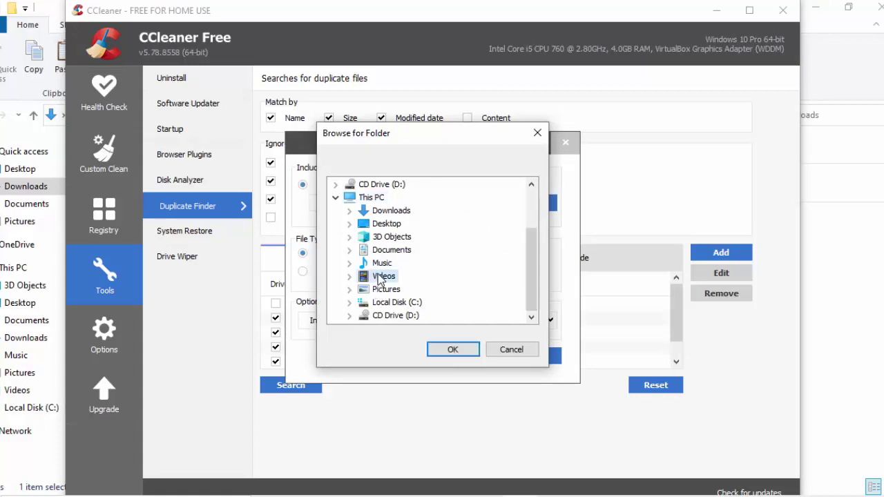
pyautogui.click(452, 350)
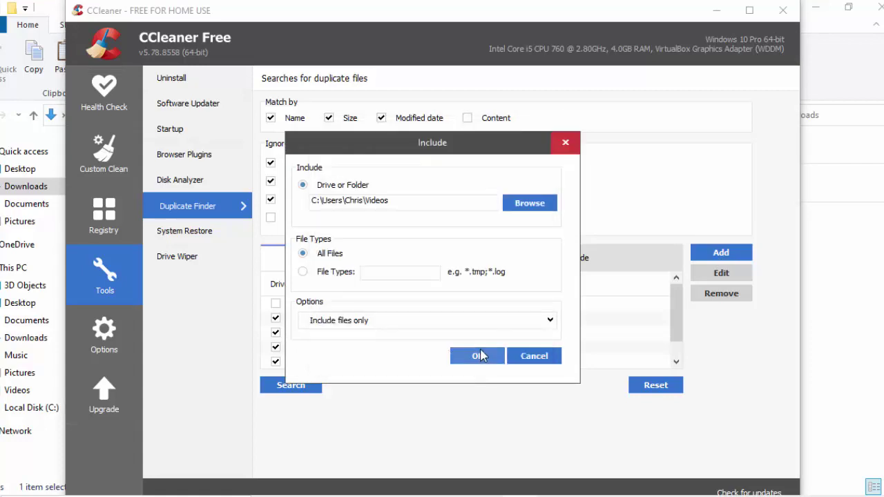
pyautogui.click(477, 355)
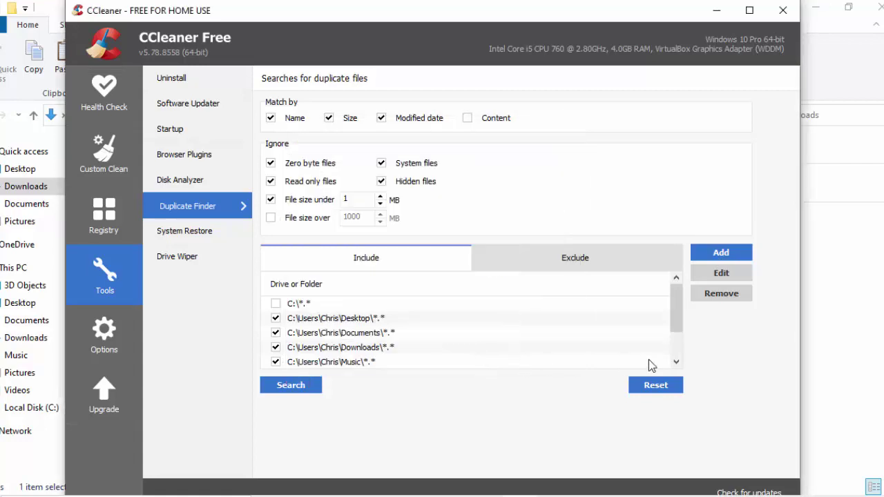
# Include the Pictures folder under This PC in the duplicate search, with all file types.
pyautogui.click(721, 252)
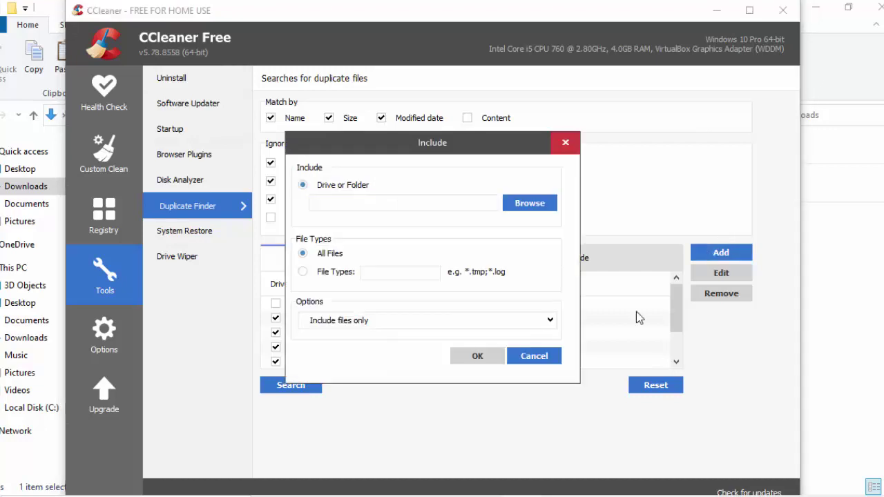
pyautogui.click(518, 206)
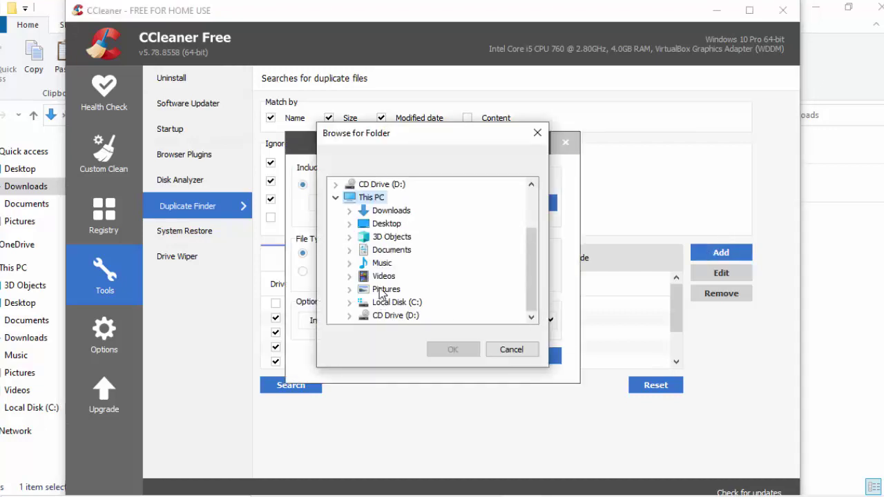
pyautogui.click(380, 291)
pyautogui.click(453, 349)
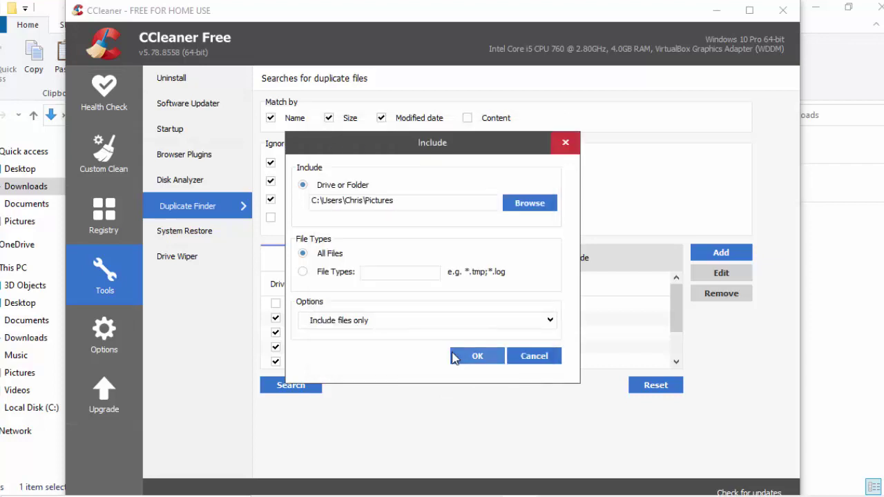
pyautogui.click(474, 355)
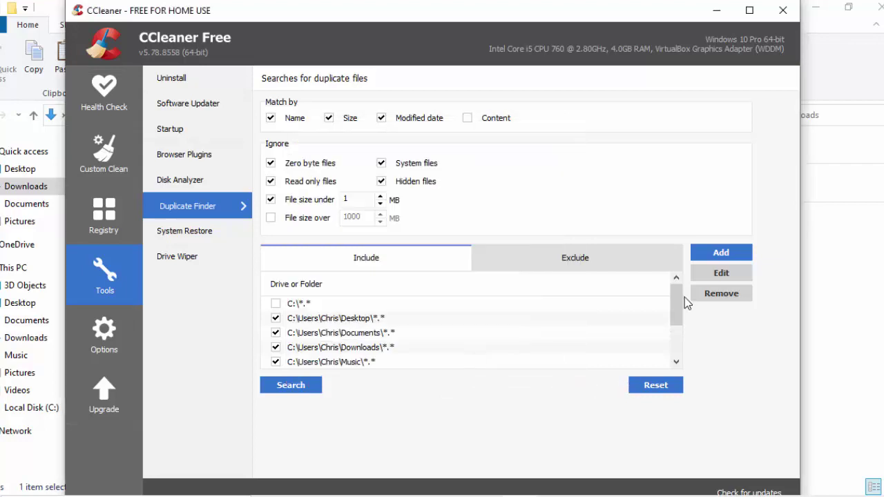
# Search the included user folders for duplicate files, and check the list of included folders.
pyautogui.moveTo(681, 311)
pyautogui.mouseDown()
pyautogui.moveTo(687, 354)
pyautogui.moveTo(687, 297)
pyautogui.mouseUp()
pyautogui.click(287, 386)
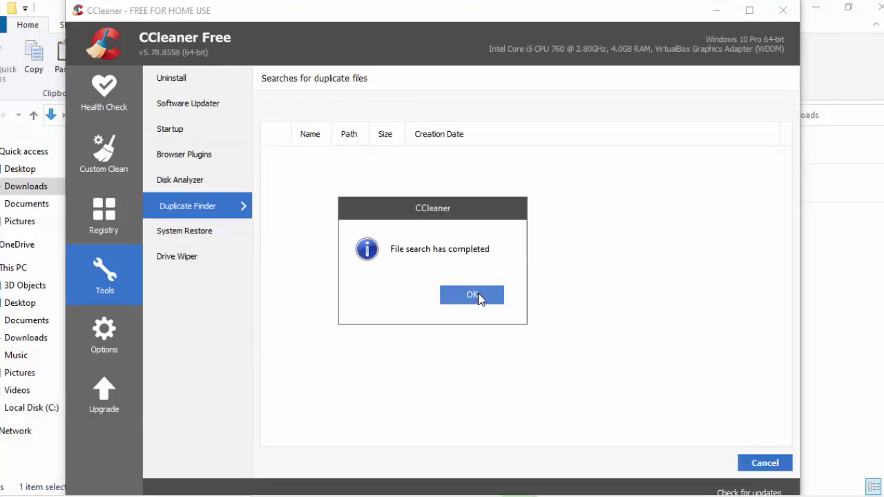
pyautogui.click(478, 294)
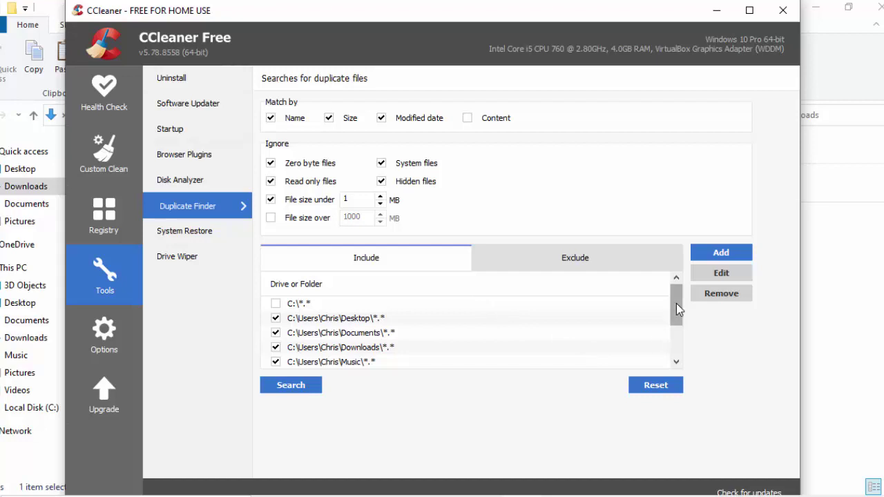
pyautogui.scroll(-1, 676, 304)
pyautogui.scroll(1, 676, 303)
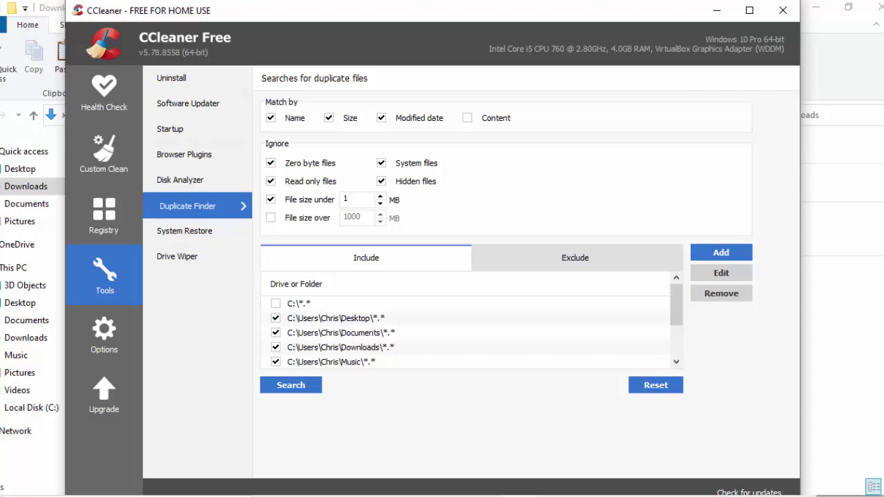
# Run the duplicate search of the included folders again and widen the Path, Name and Size columns to show their full contents.
pyautogui.click(291, 386)
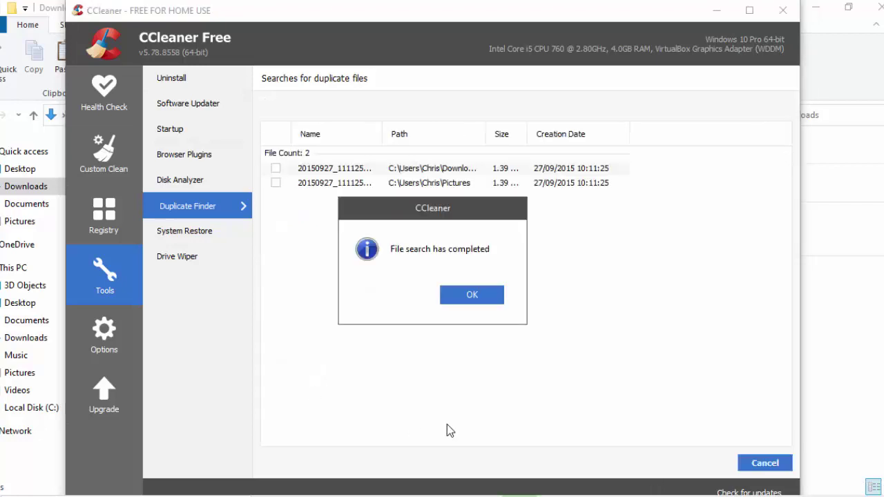
pyautogui.click(470, 295)
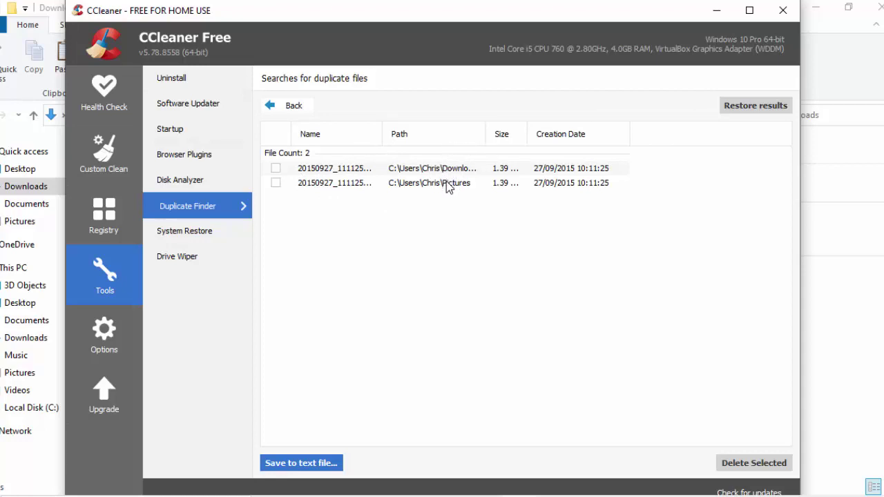
pyautogui.moveTo(485, 136); pyautogui.dragTo(514, 136)
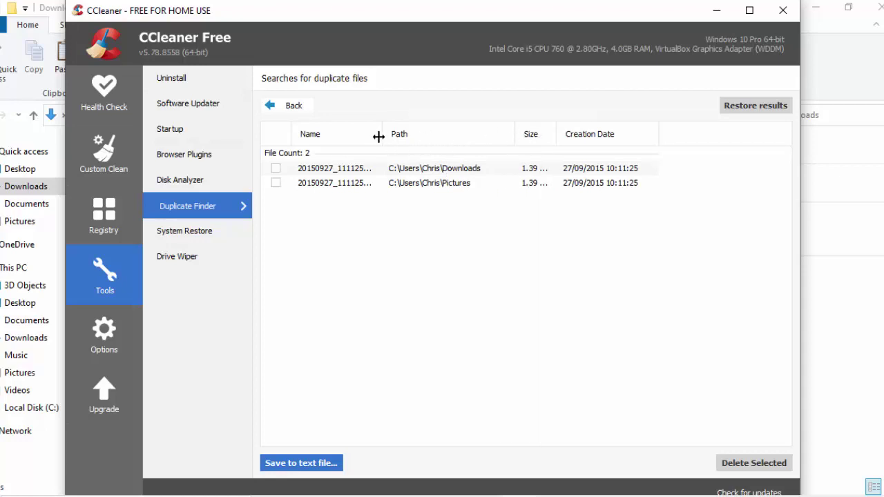
pyautogui.moveTo(381, 134); pyautogui.dragTo(437, 142)
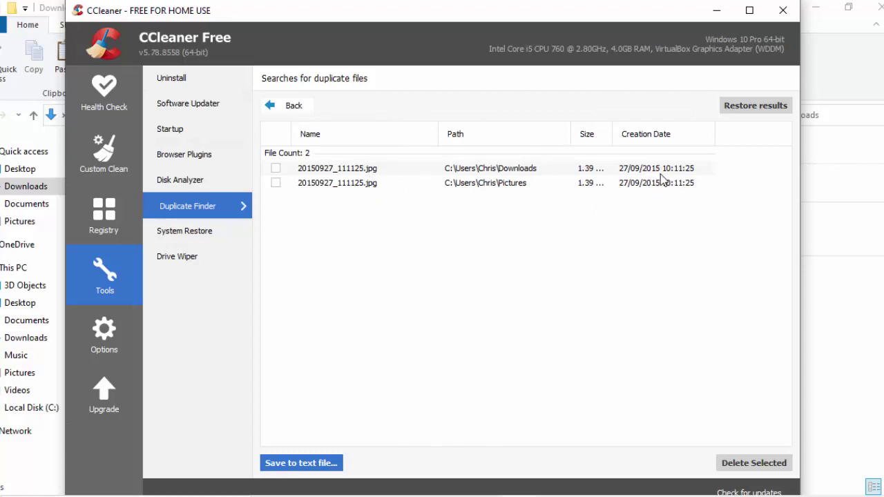
pyautogui.moveTo(612, 134); pyautogui.dragTo(631, 134)
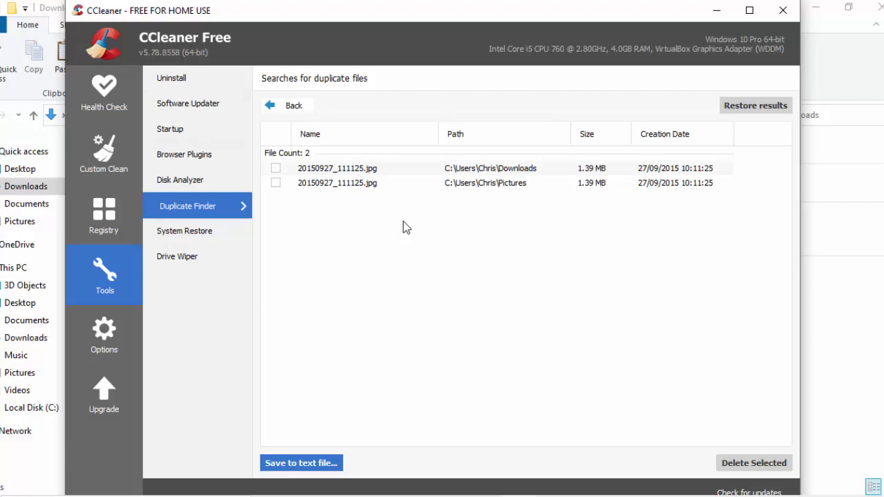
# Permanently delete the copy of 20150927_111125.jpg in the Downloads folder, keeping the one in Pictures.
pyautogui.click(276, 168)
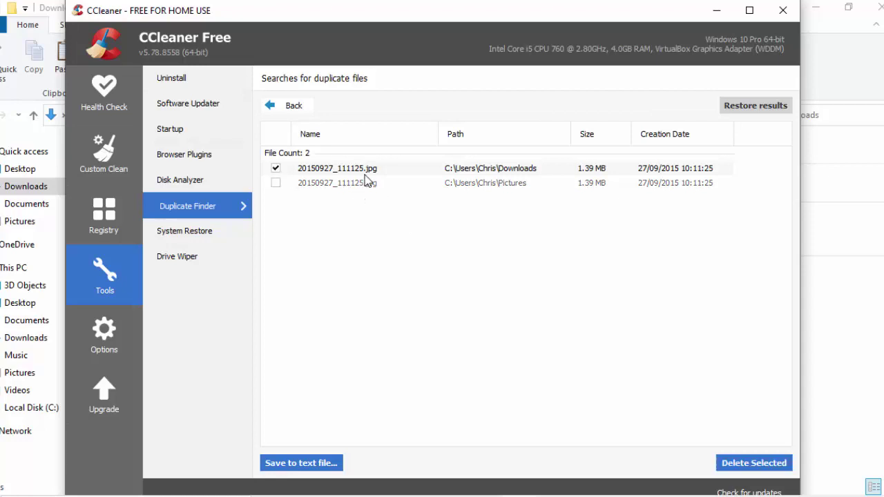
pyautogui.click(753, 465)
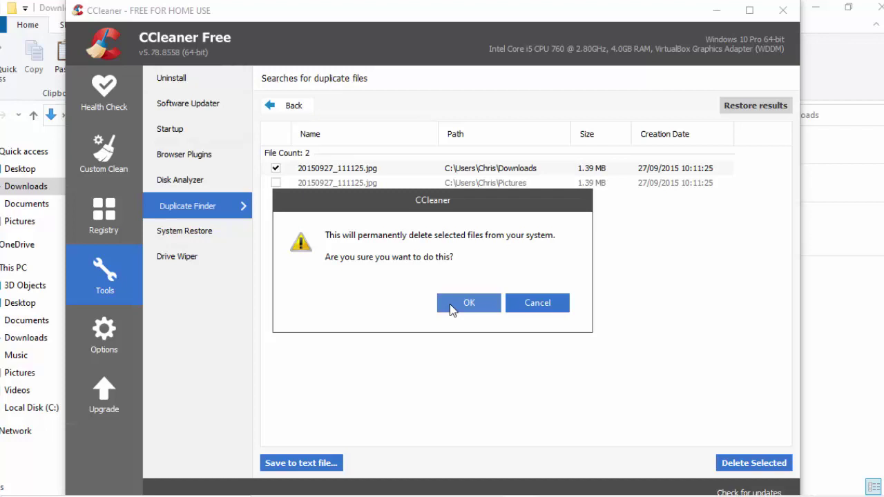
pyautogui.click(487, 297)
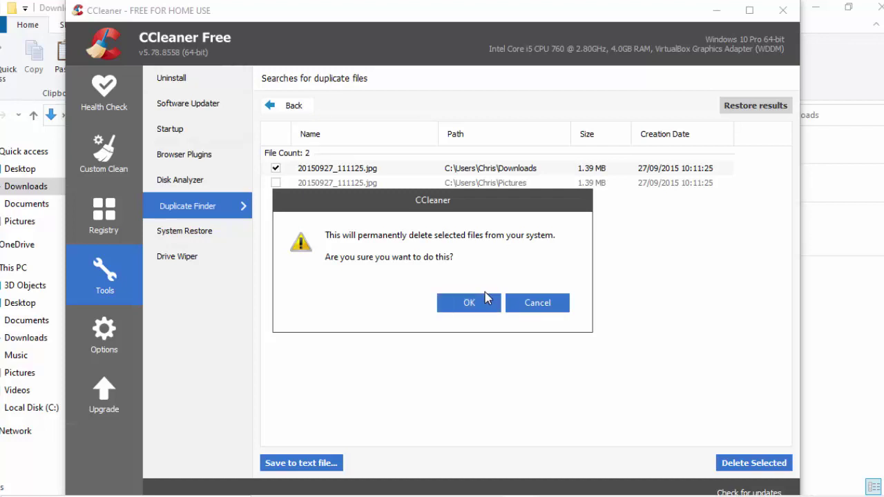
# Confirm the permanent deletion of the 20150927_111125.jpg copy in the Downloads folder and dismiss the completion notice.
pyautogui.click(483, 305)
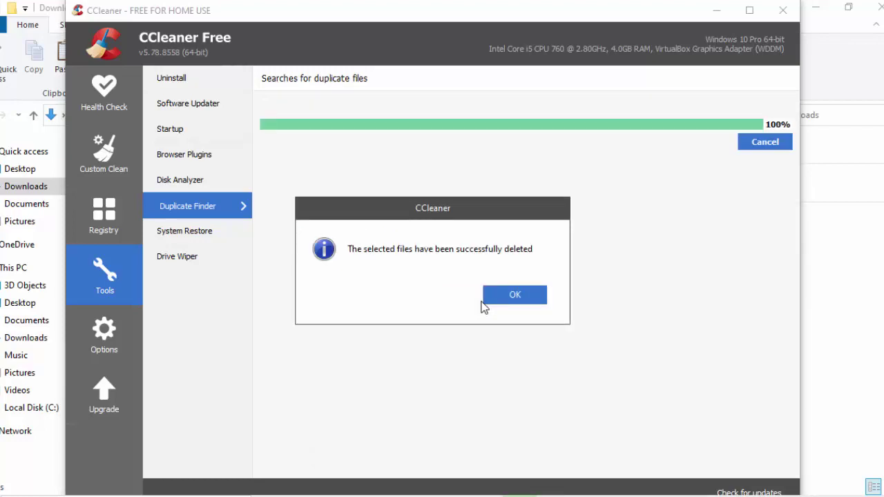
pyautogui.click(512, 292)
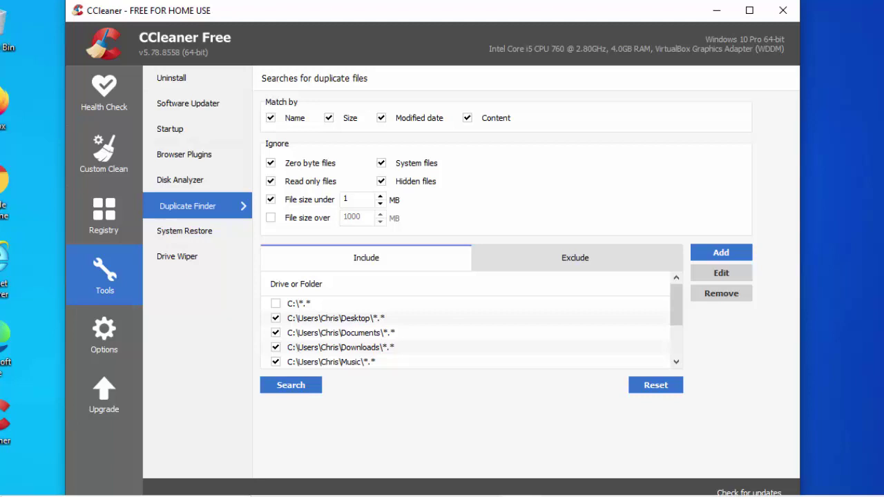
# Search for duplicates without matching by name or ignoring files under 1 MB, and widen the Name, Path and Size columns.
pyautogui.click(273, 203)
pyautogui.click(271, 118)
pyautogui.click(286, 385)
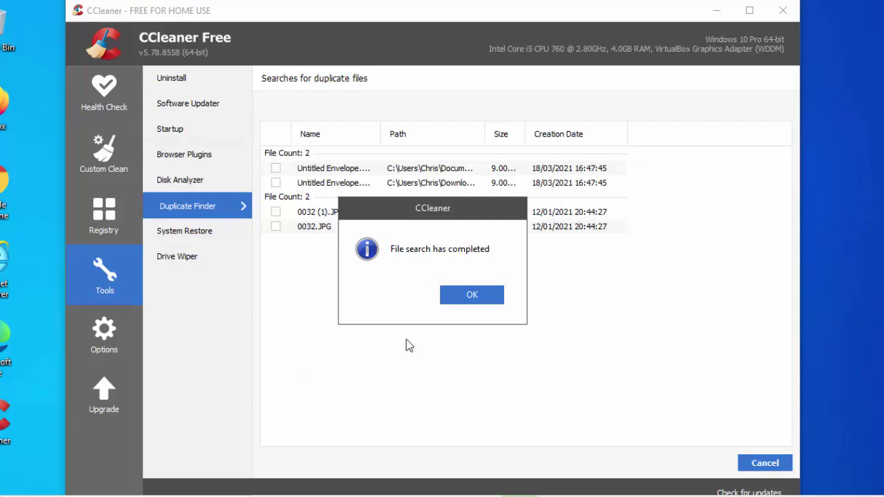
pyautogui.click(470, 295)
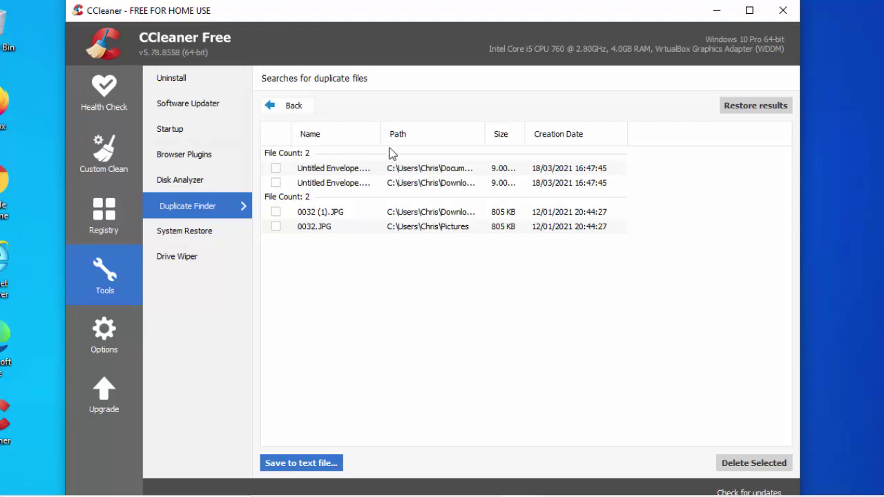
pyautogui.moveTo(381, 129); pyautogui.dragTo(439, 129)
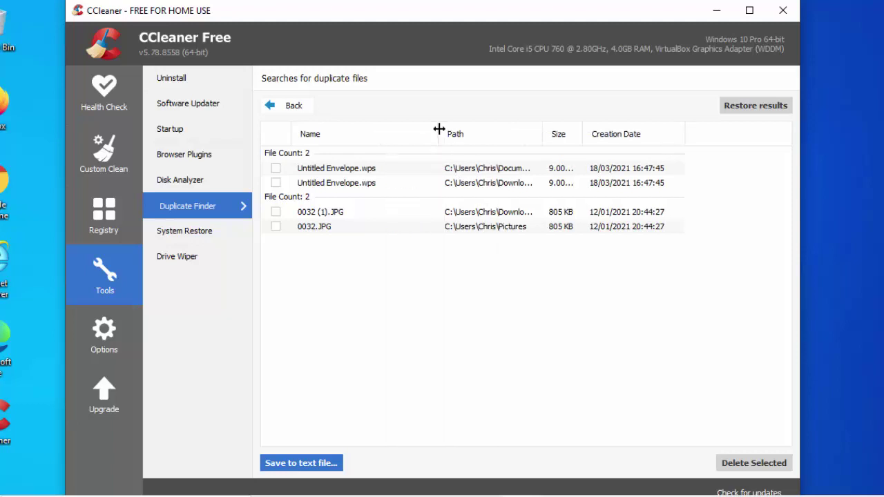
pyautogui.moveTo(544, 134); pyautogui.dragTo(707, 135)
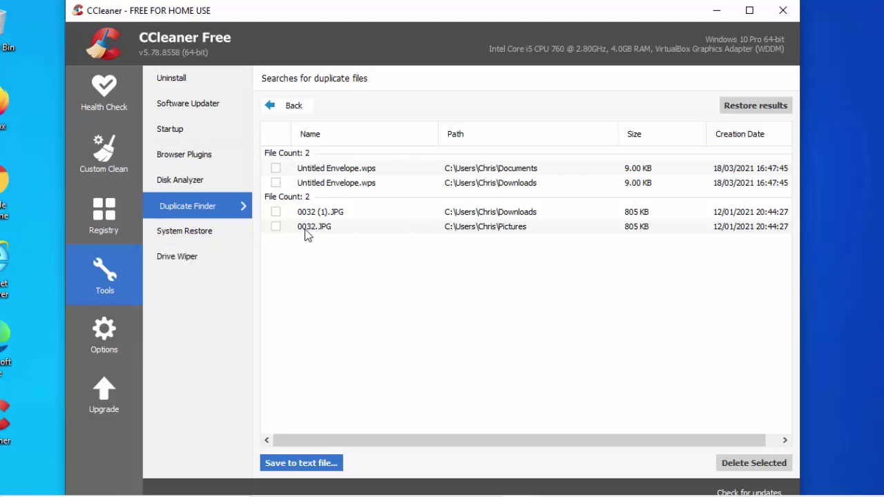
# Permanently delete the Downloads copies 0032 (1).JPG and Untitled Envelope.wps, keeping those in Pictures and Documents, and close CCleaner.
pyautogui.click(275, 213)
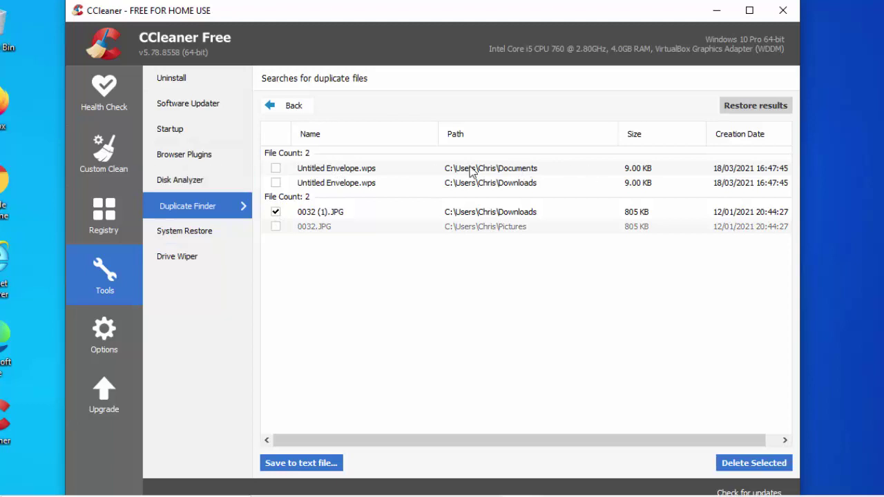
pyautogui.click(276, 168)
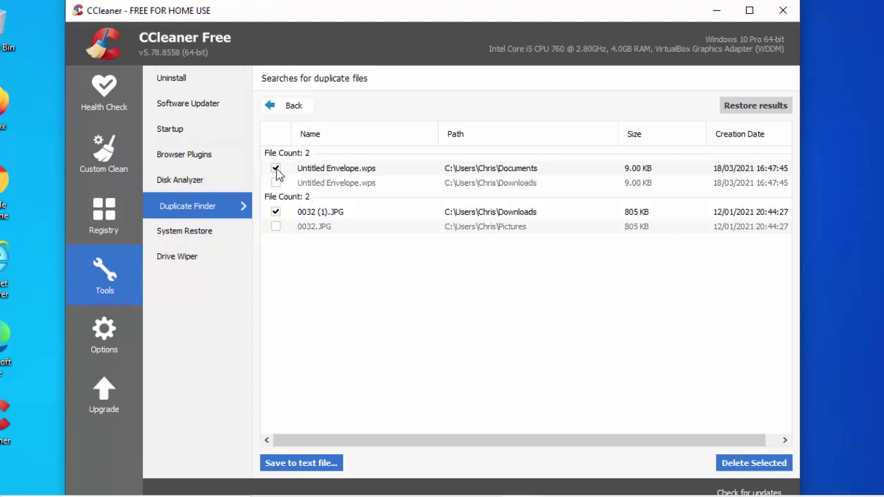
pyautogui.click(276, 169)
pyautogui.click(275, 183)
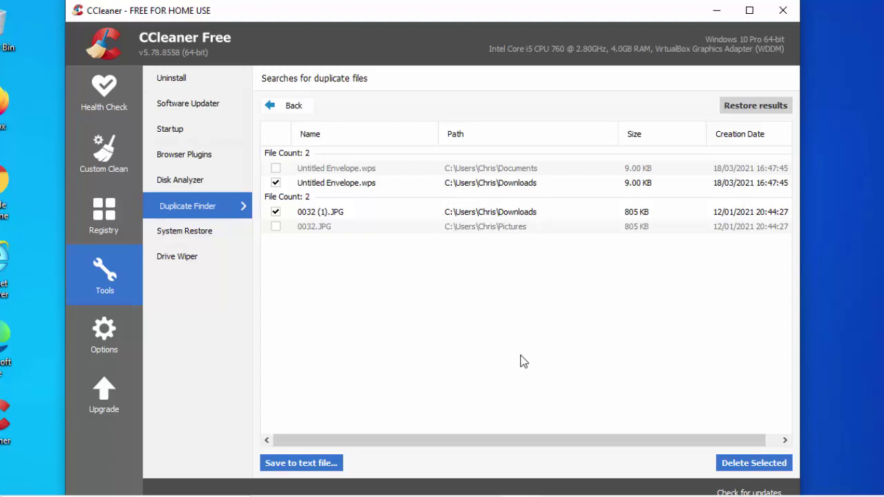
pyautogui.click(750, 468)
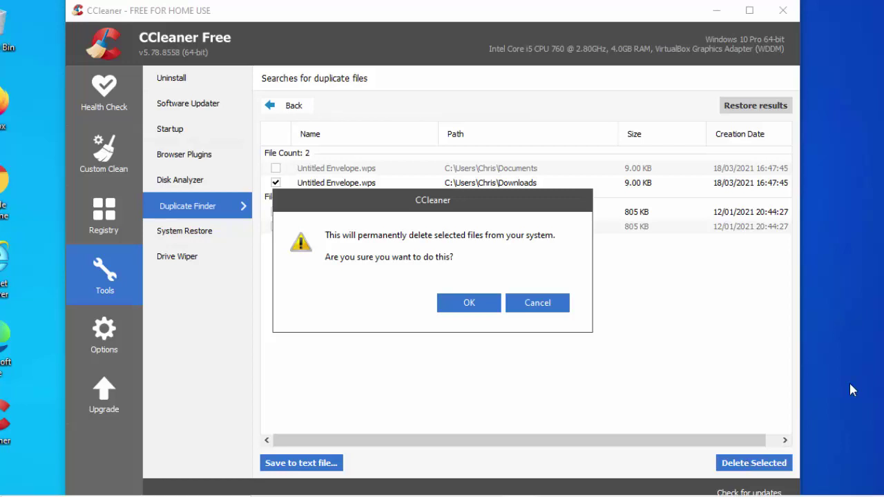
pyautogui.click(486, 304)
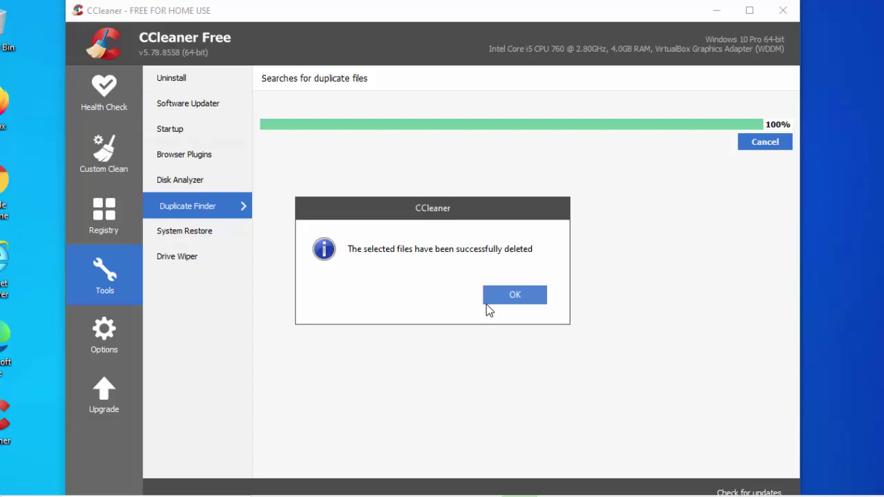
pyautogui.click(502, 299)
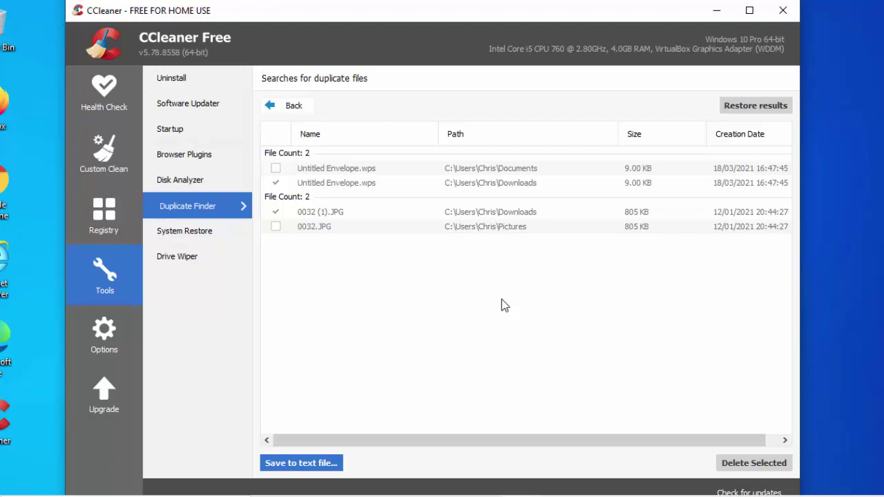
pyautogui.click(782, 11)
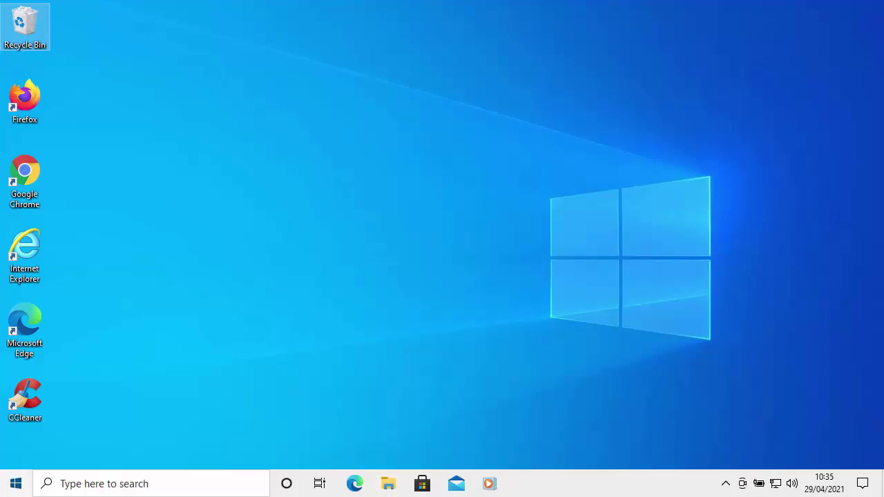
# Open the Downloads folder in File Explorer, move the ccsetup578 installer to the Recycle Bin, and close the window.
pyautogui.click(16, 485)
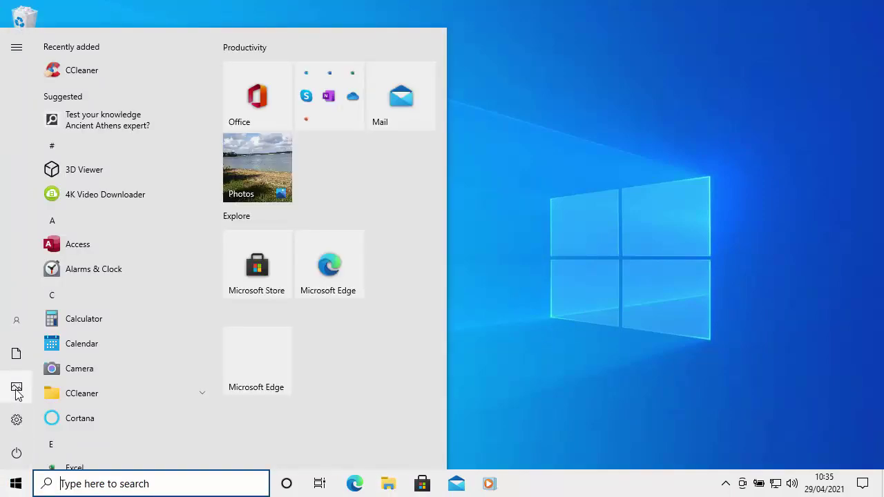
pyautogui.click(20, 361)
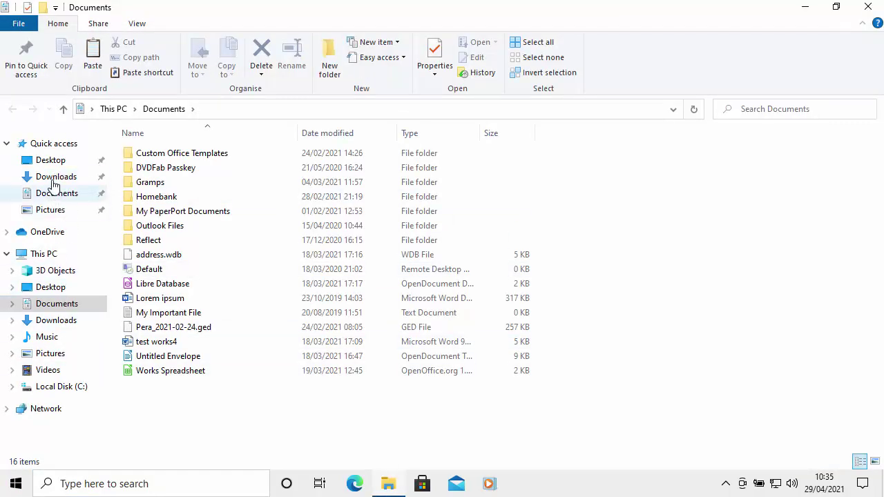
pyautogui.click(56, 177)
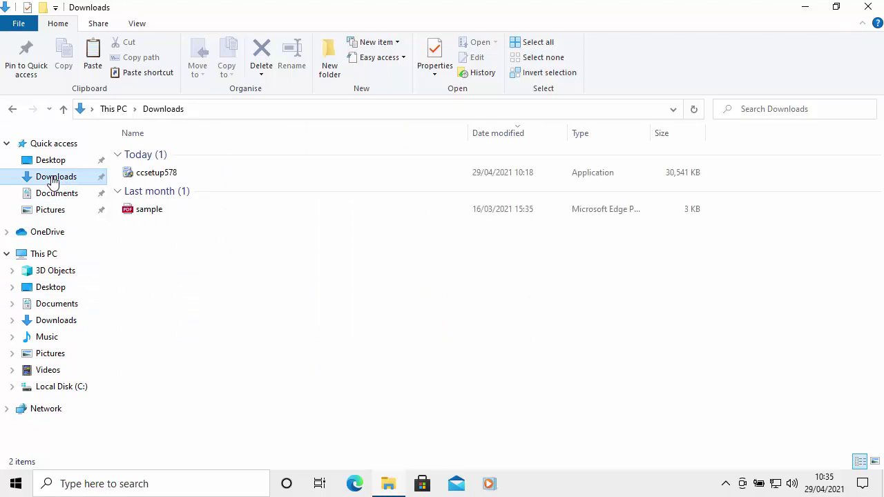
pyautogui.click(168, 179)
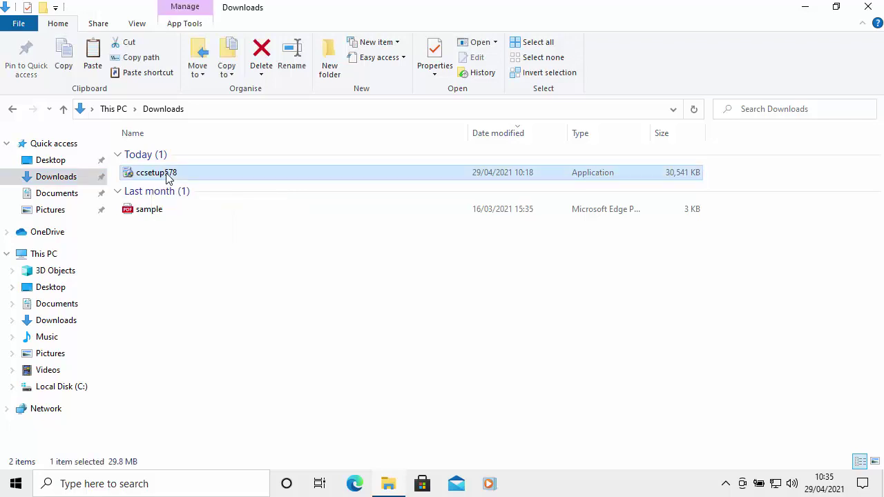
pyautogui.click(264, 58)
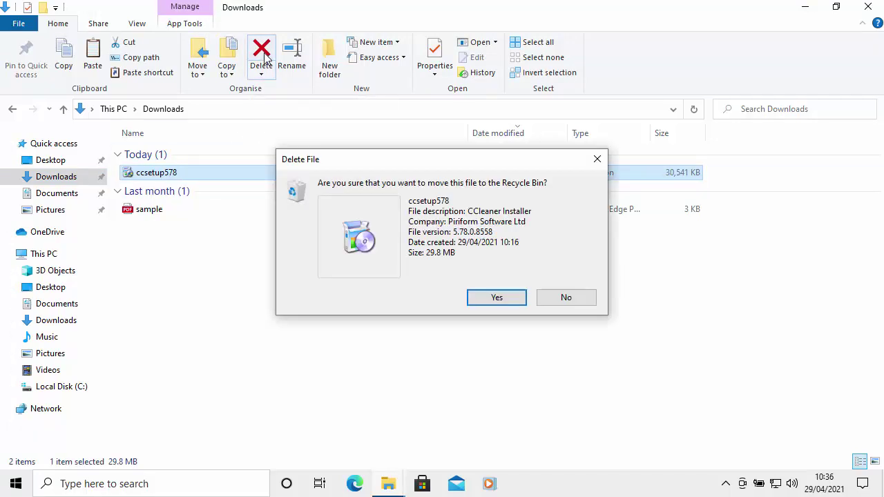
pyautogui.click(494, 300)
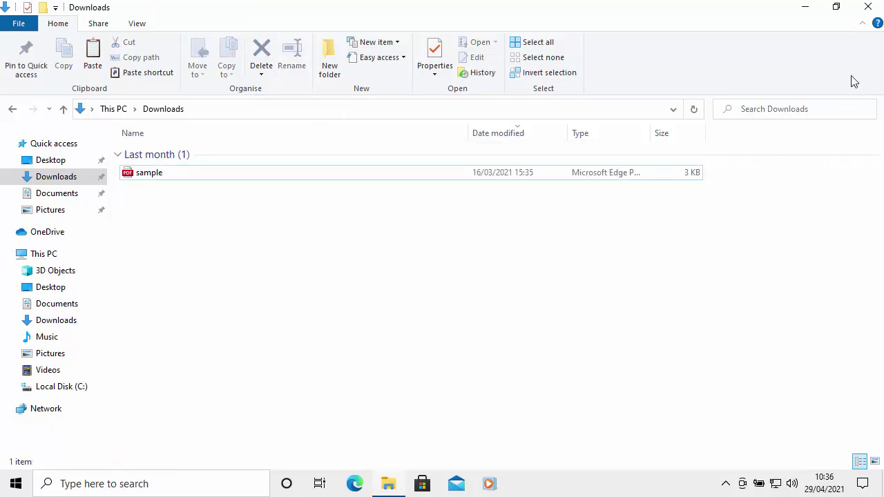
pyautogui.click(868, 7)
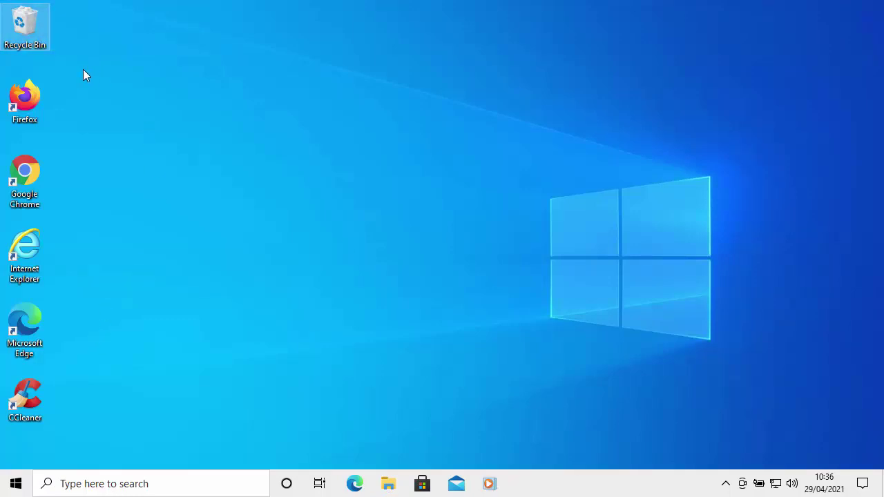
# Empty the Recycle Bin, confirming the permanent deletion of its items.
pyautogui.rightClick(24, 23)
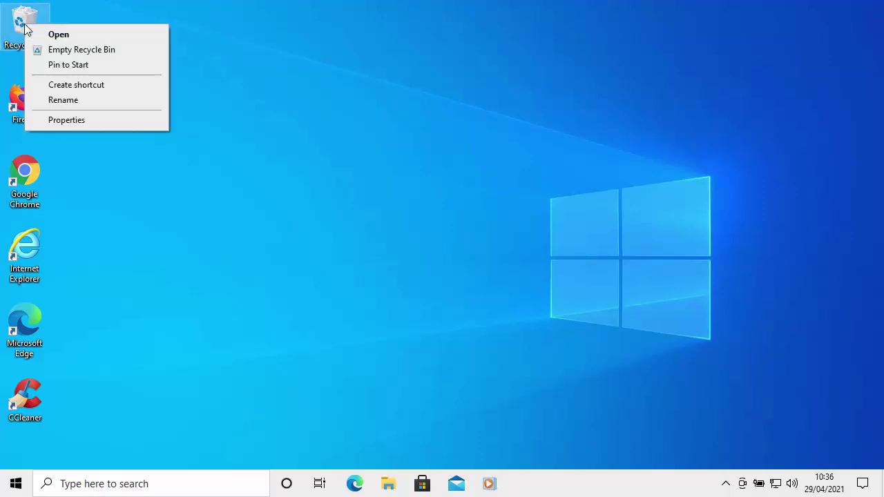
pyautogui.click(101, 50)
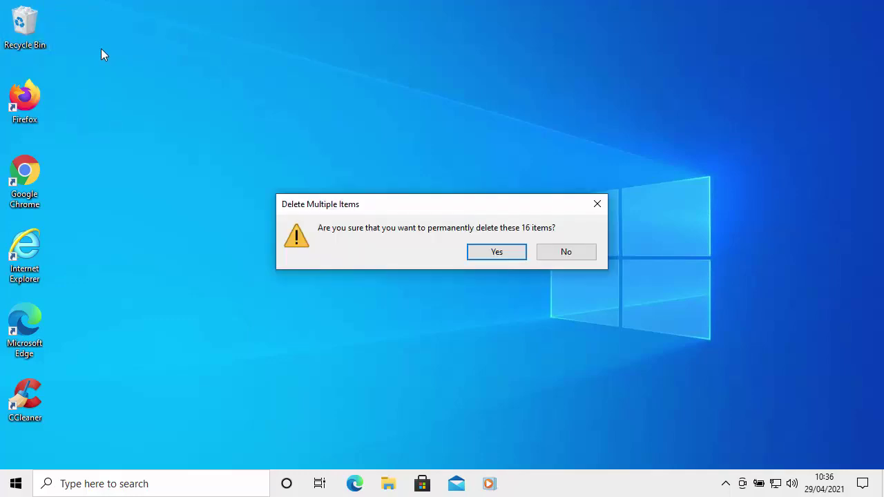
pyautogui.click(496, 252)
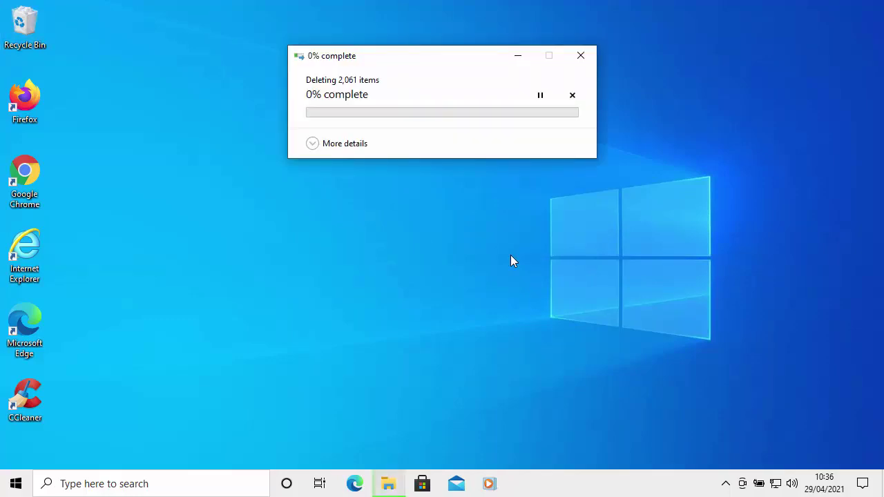